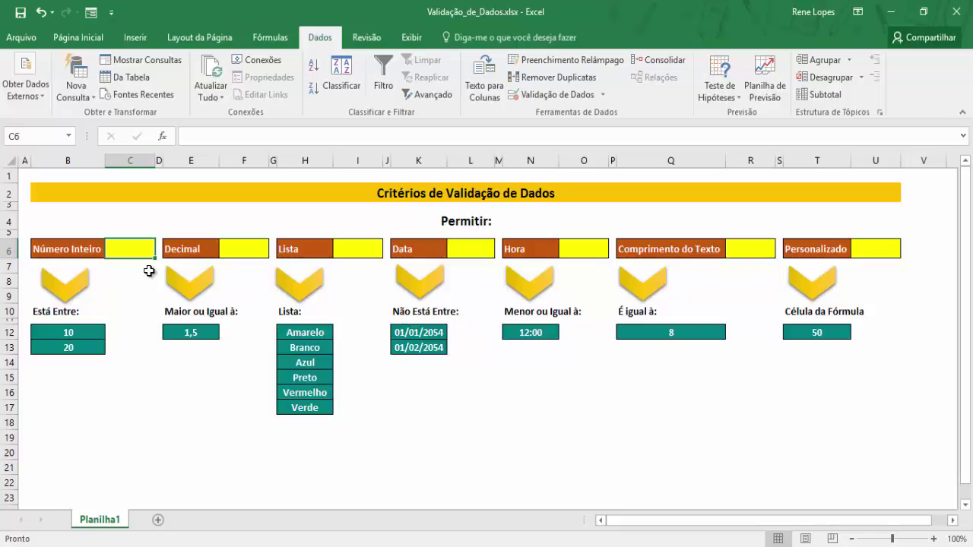
{"action": "left_click", "coordinate": [242, 250]}
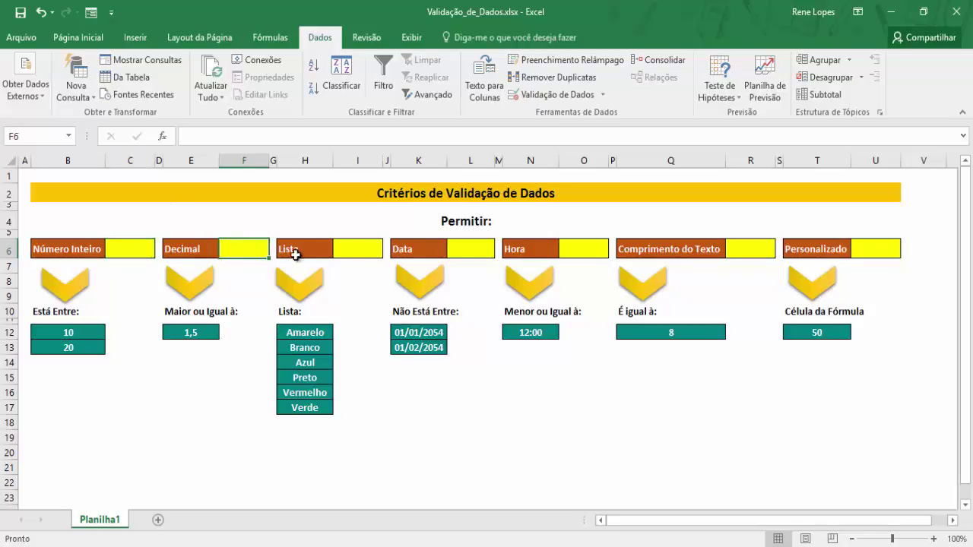
{"action": "left_click", "coordinate": [364, 257]}
{"action": "left_click", "coordinate": [464, 262]}
{"action": "left_click", "coordinate": [483, 255]}
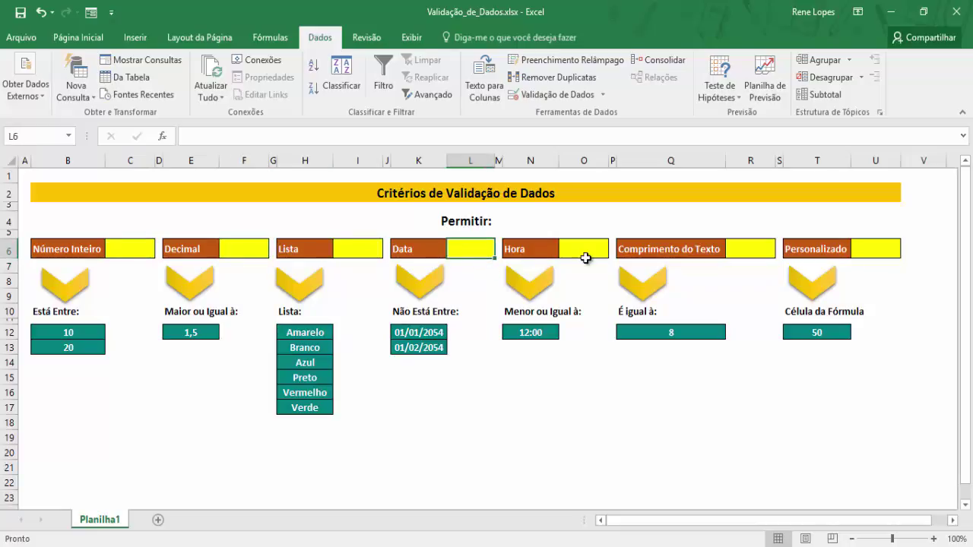
{"action": "left_click", "coordinate": [585, 258]}
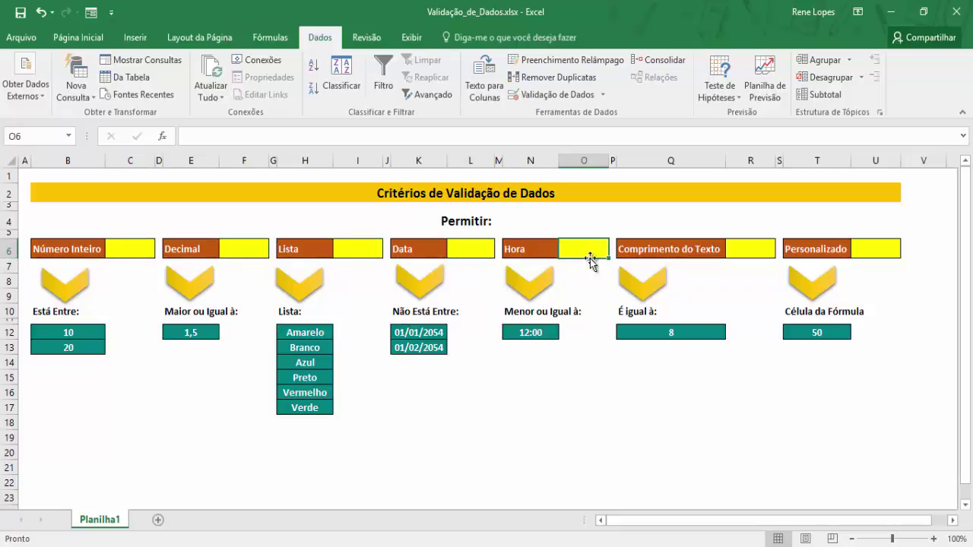
{"action": "left_click", "coordinate": [743, 261]}
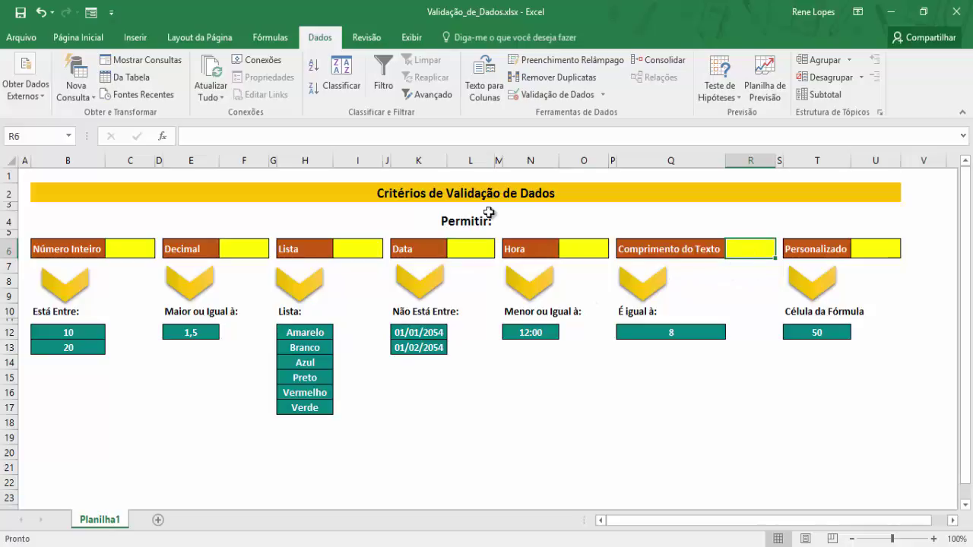
Open data validation for the Número Inteiro input cell C6 and allow only Número inteiro values.
{"action": "left_click", "coordinate": [131, 247]}
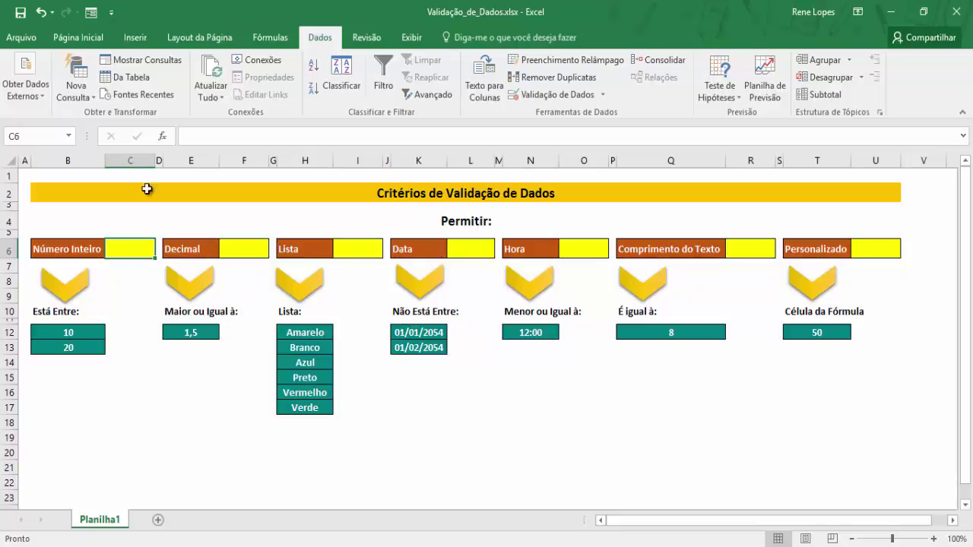
{"action": "left_click", "coordinate": [76, 43]}
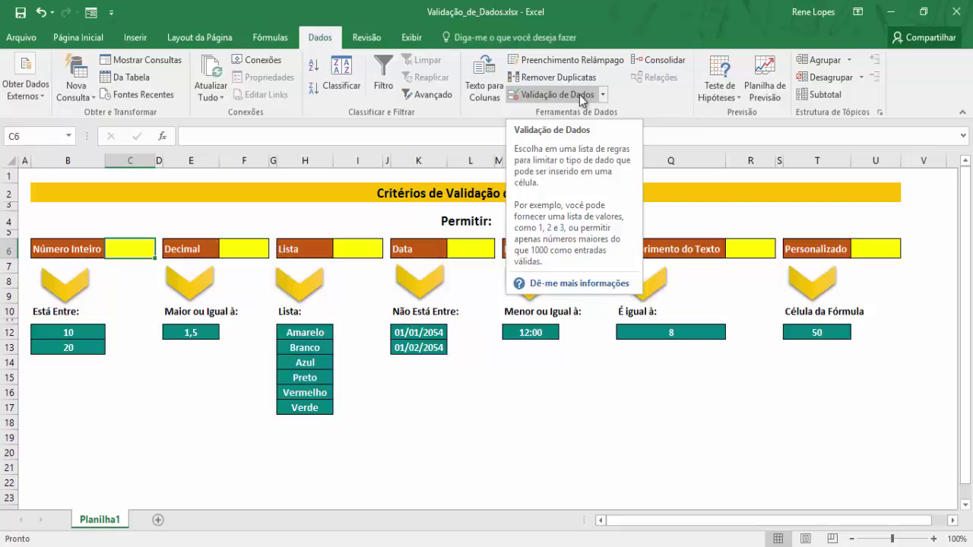
{"action": "left_click", "coordinate": [522, 96]}
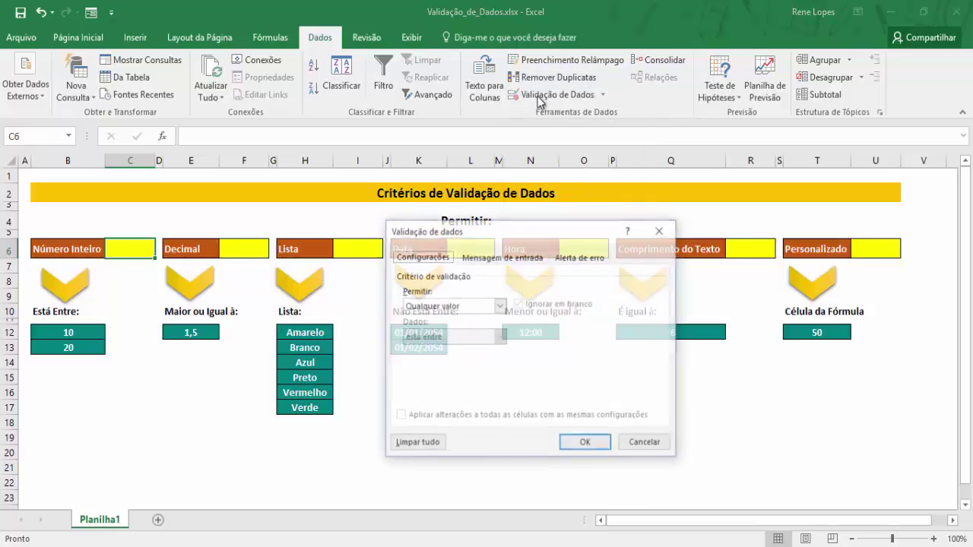
{"action": "left_click_drag", "start_coordinate": [514, 235], "coordinate": [543, 232]}
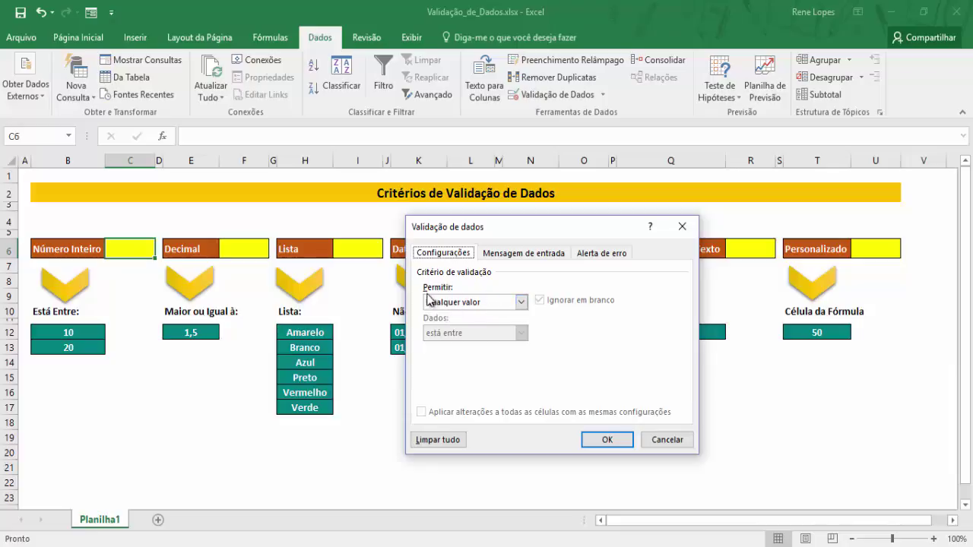
{"action": "left_click", "coordinate": [476, 304]}
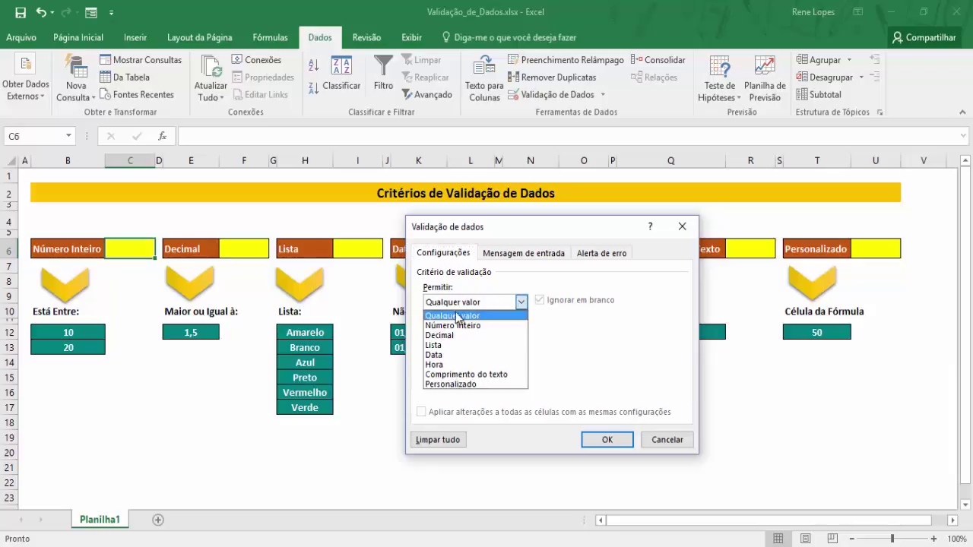
{"action": "left_click", "coordinate": [455, 315]}
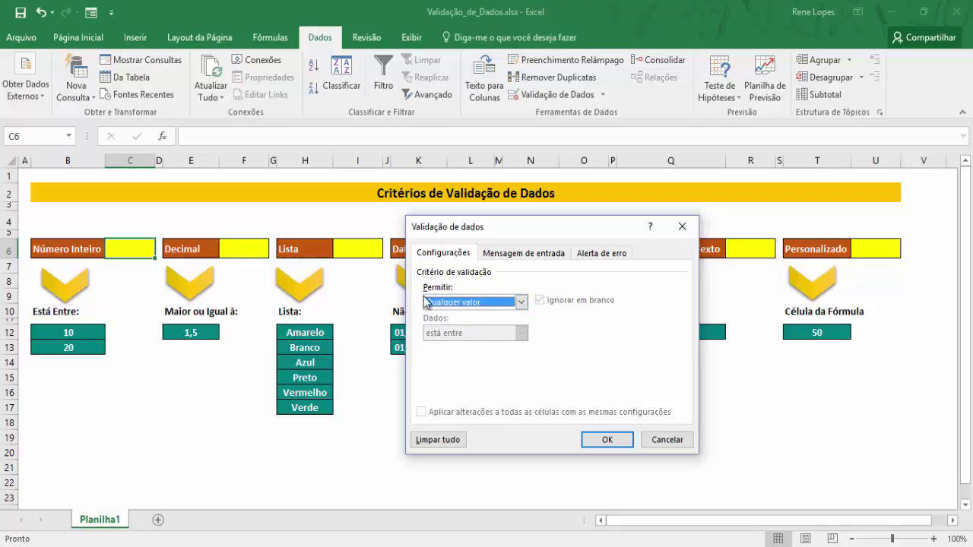
{"action": "left_click", "coordinate": [469, 306]}
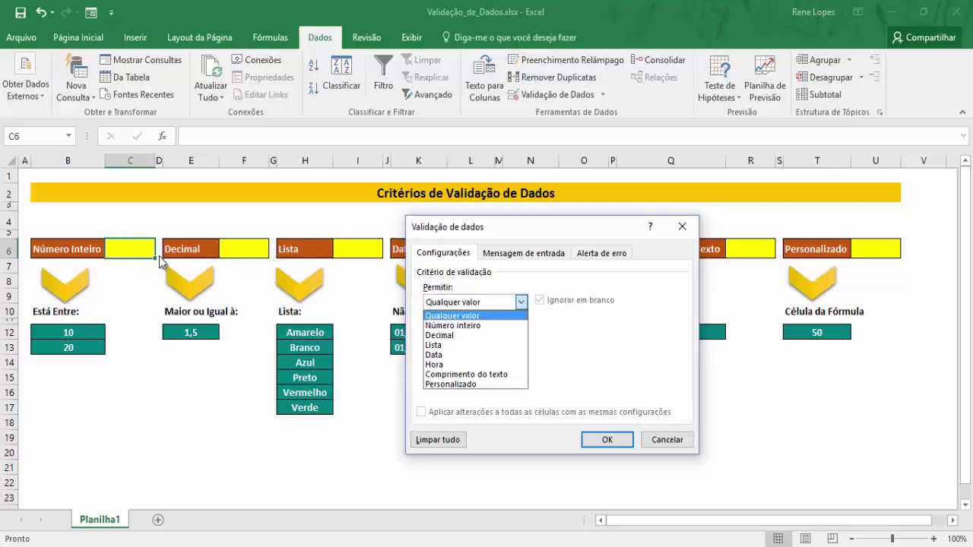
{"action": "left_click", "coordinate": [449, 329]}
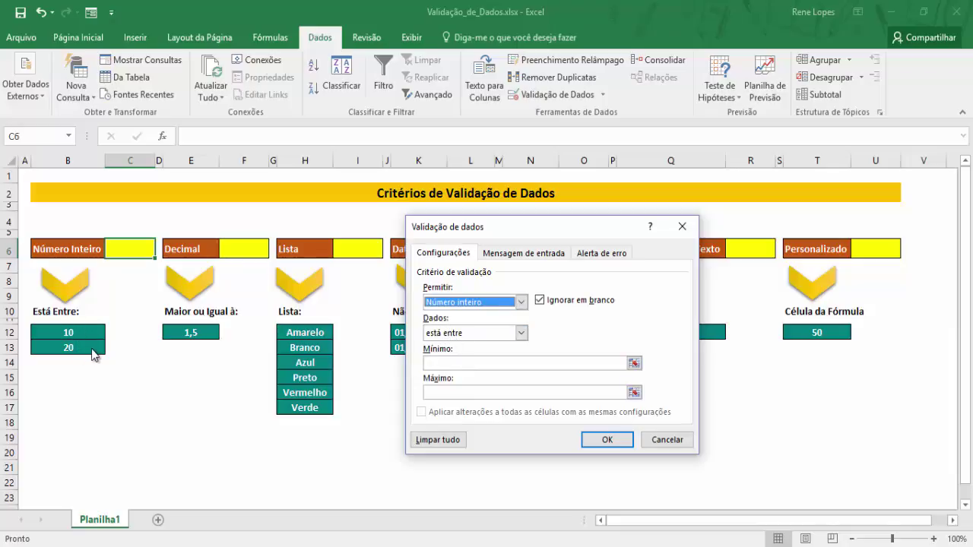
Set the validation minimum to =B12 and the maximum to =B13 for the está entre condition.
{"action": "left_click", "coordinate": [449, 363]}
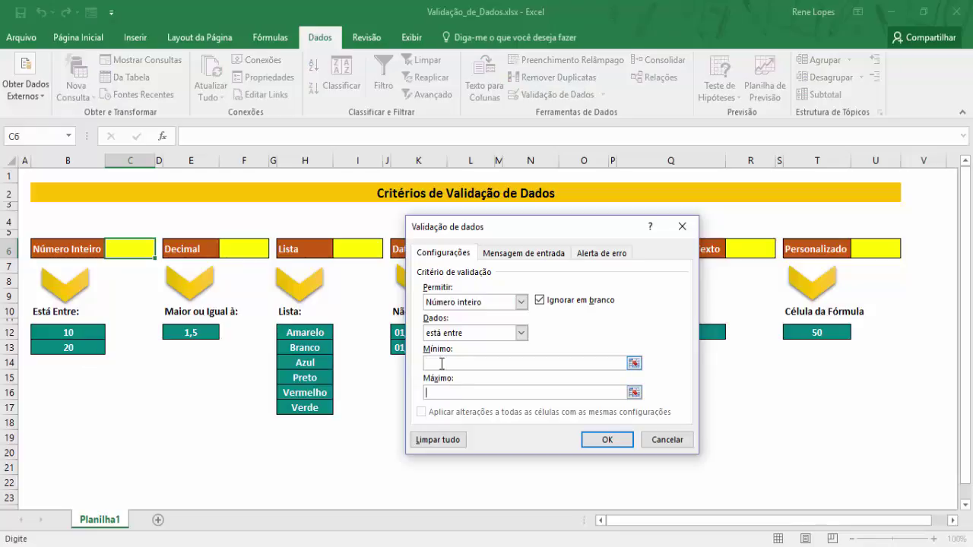
{"action": "left_click", "coordinate": [84, 333]}
{"action": "left_click", "coordinate": [430, 393]}
{"action": "left_click", "coordinate": [82, 350]}
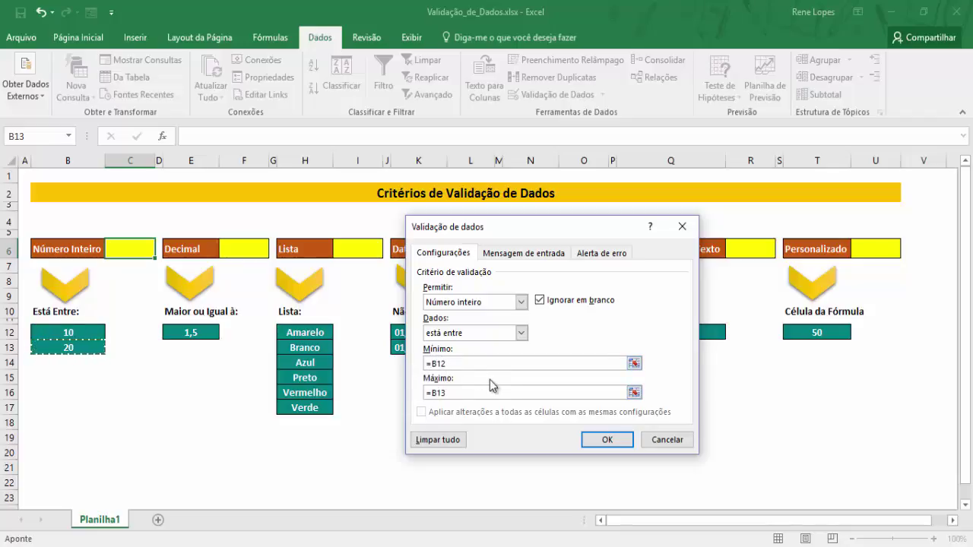
Try the é igual a condition with the value 10 in the validation criteria.
{"action": "left_click", "coordinate": [522, 335]}
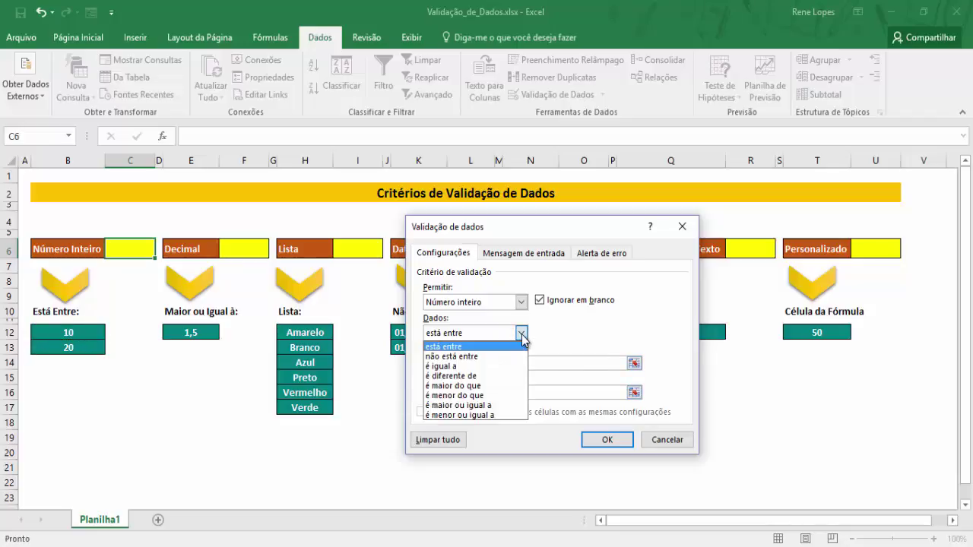
{"action": "left_click", "coordinate": [460, 368]}
{"action": "key", "text": "Tab"}
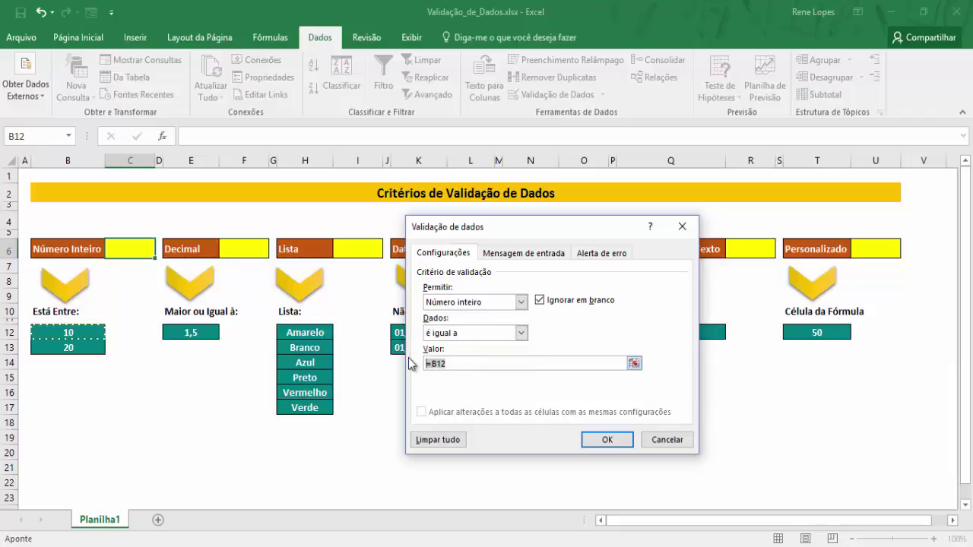
{"action": "type", "text": "10"}
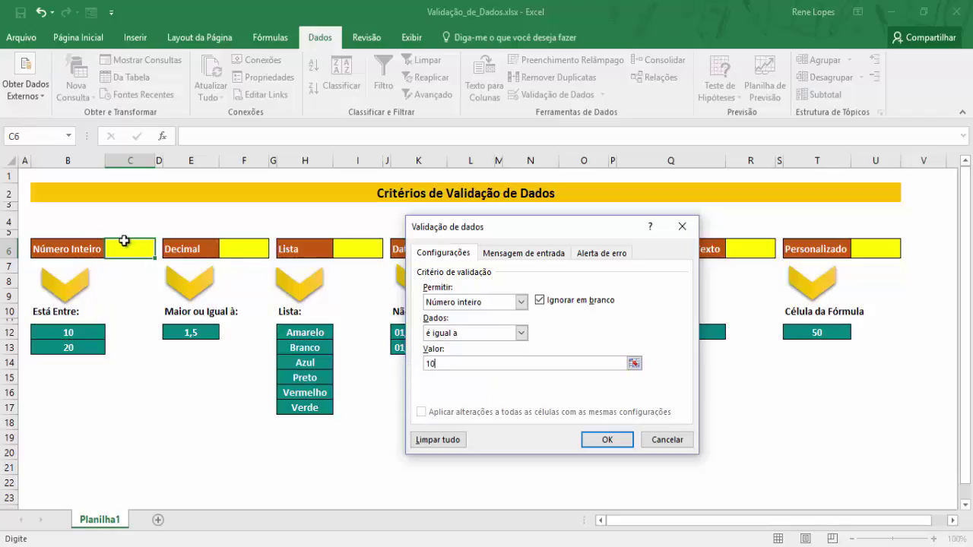
Return the condition to está entre with =B12 as the minimum and =B13 as the maximum.
{"action": "left_click", "coordinate": [522, 333]}
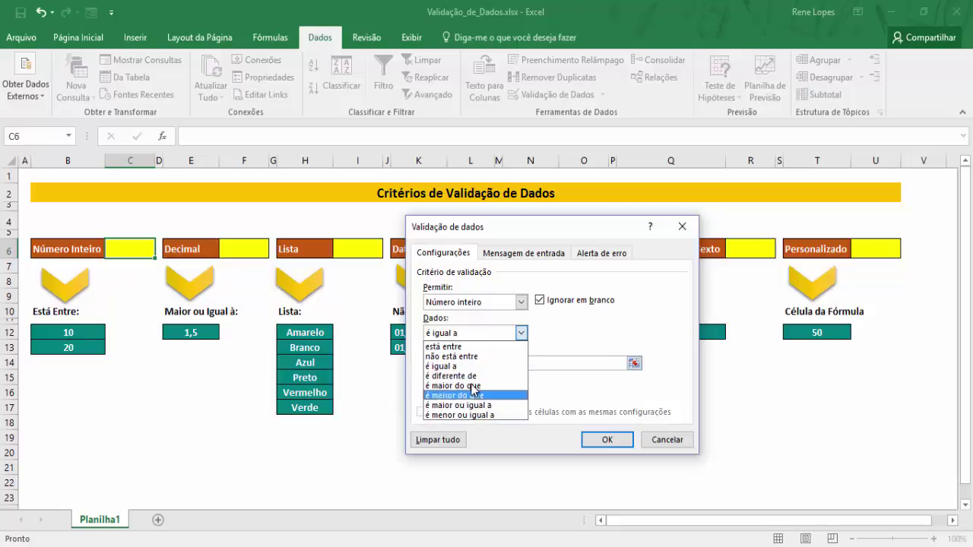
{"action": "left_click", "coordinate": [462, 347]}
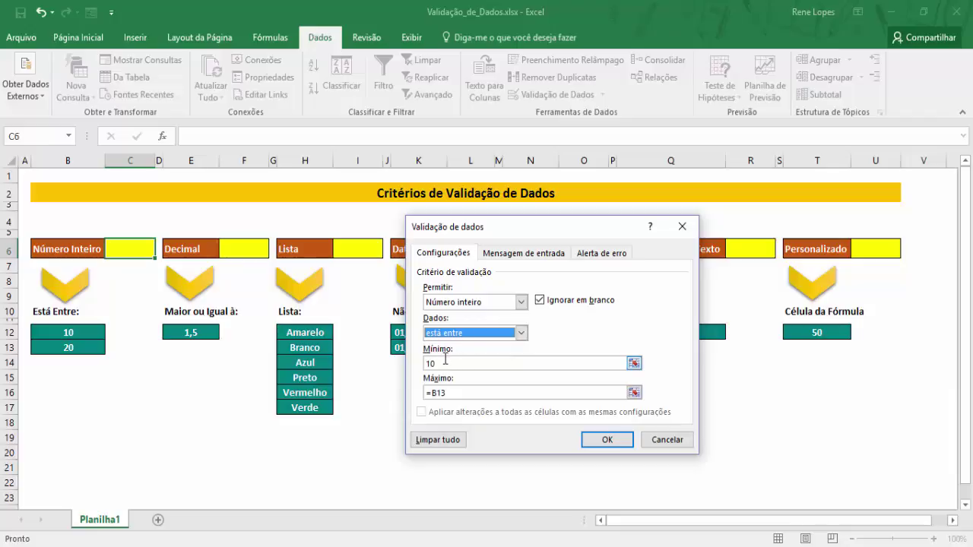
{"action": "left_click", "coordinate": [443, 363]}
{"action": "left_click", "coordinate": [68, 332]}
{"action": "left_click", "coordinate": [457, 392]}
{"action": "left_click", "coordinate": [83, 348]}
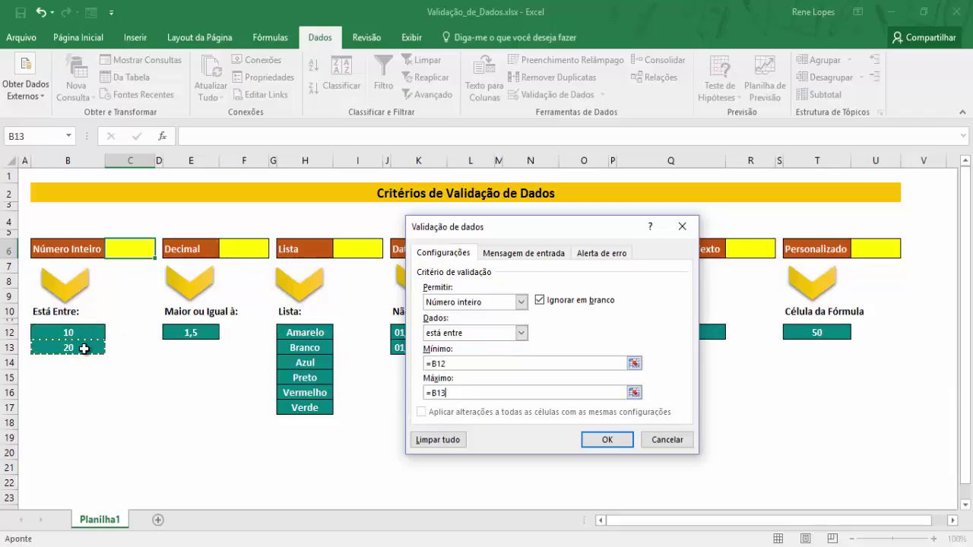
Add an input message titled "Atenção" with the text "Digite um número inteiro que esteja entre 10 e 20.".
{"action": "left_click", "coordinate": [506, 257]}
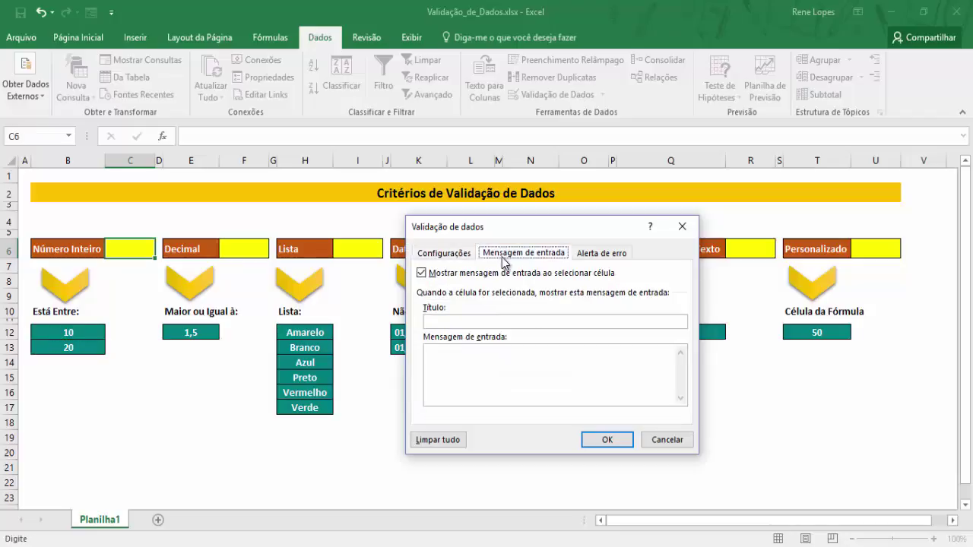
{"action": "left_click", "coordinate": [477, 322]}
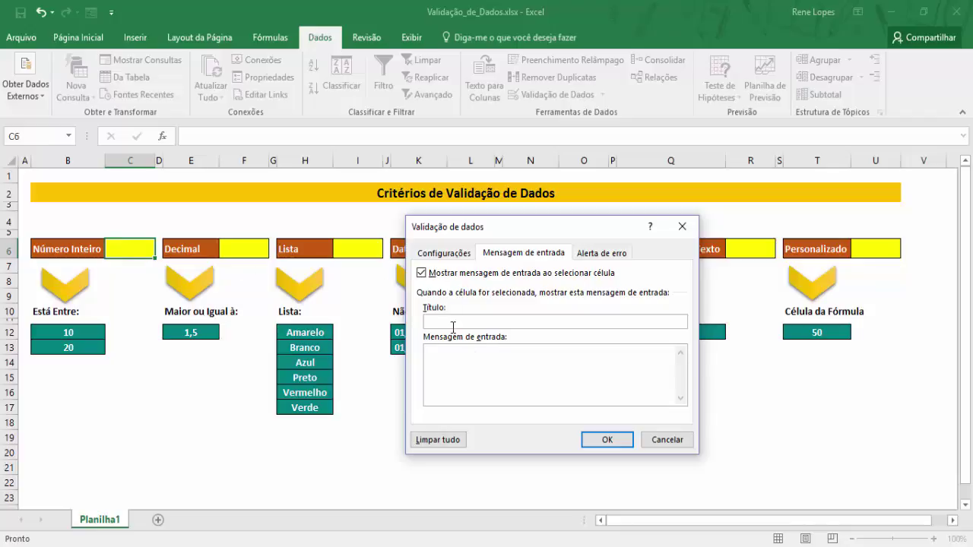
{"action": "type", "text": "ten"}
{"action": "type", "text": "git"}
{"action": "type", "text": "e um número"}
{"action": "type", "text": " inteiro que "}
{"action": "type", "text": "esteja ent"}
{"action": "type", "text": "re 10 e 20"}
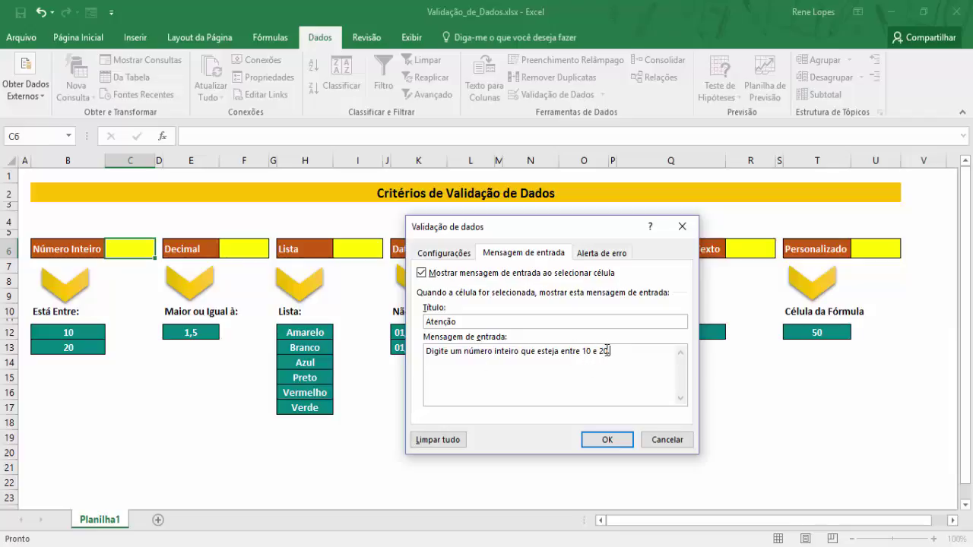
{"action": "type", "text": "."}
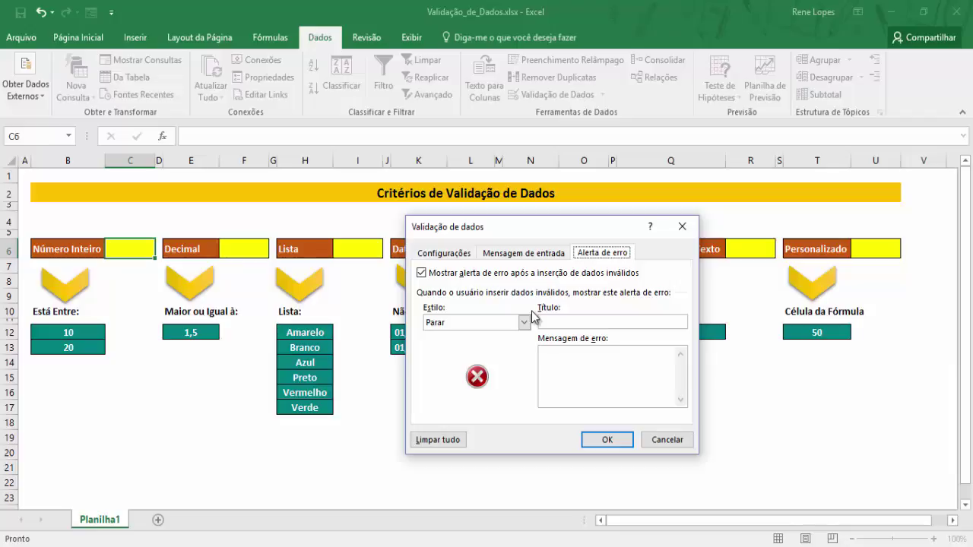
Try the Parar, Aviso and Informações styles for the validation's error alert.
{"action": "left_click", "coordinate": [524, 323]}
{"action": "left_click", "coordinate": [523, 323]}
{"action": "left_click", "coordinate": [523, 323]}
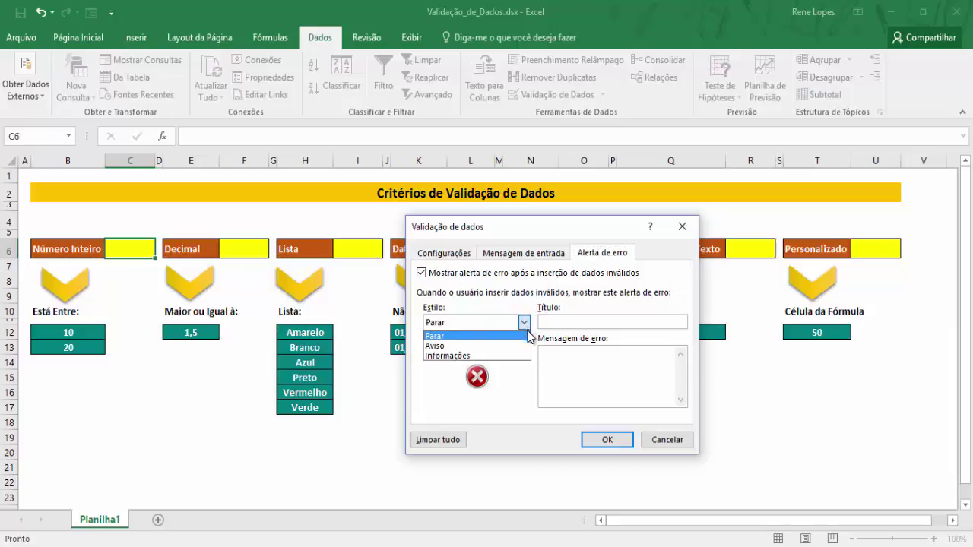
{"action": "left_click", "coordinate": [503, 340]}
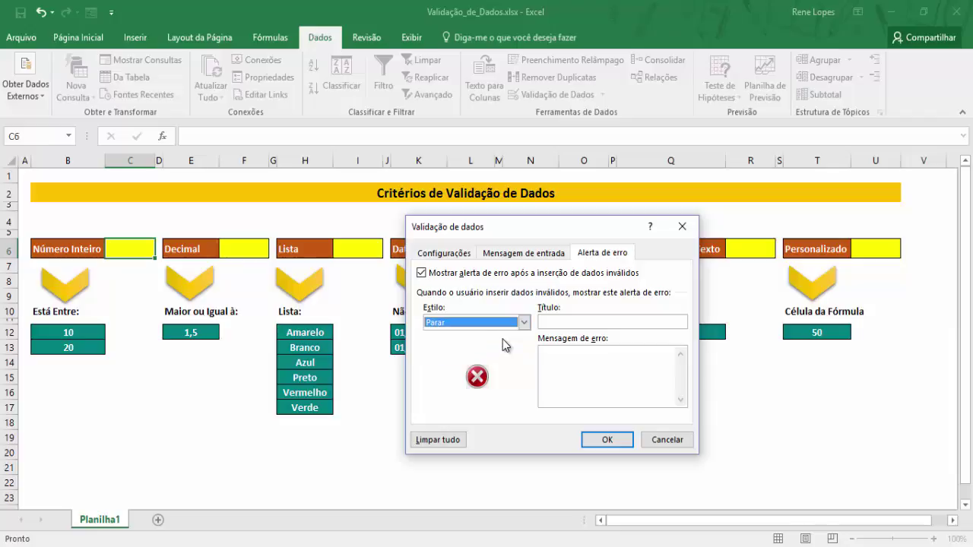
{"action": "left_click", "coordinate": [554, 323]}
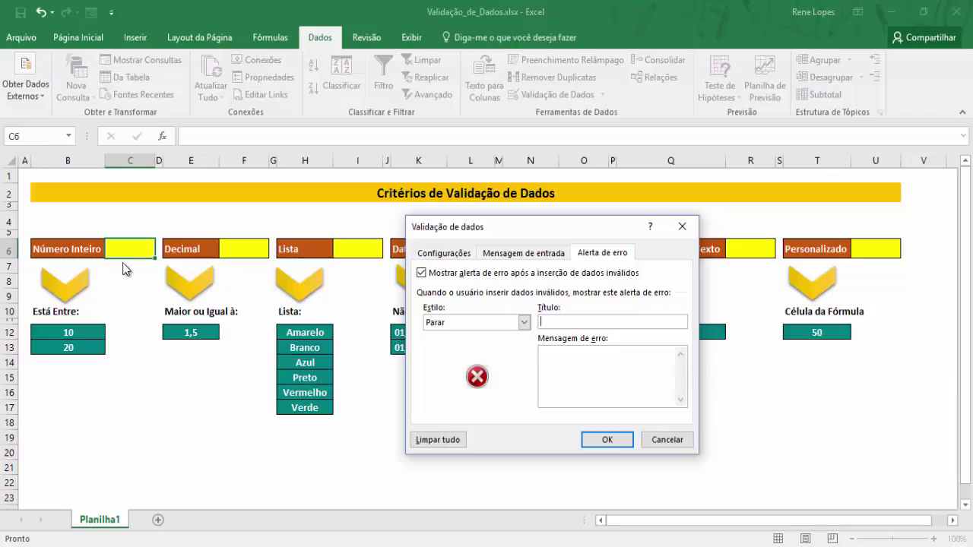
{"action": "left_click", "coordinate": [523, 322]}
{"action": "left_click", "coordinate": [502, 347]}
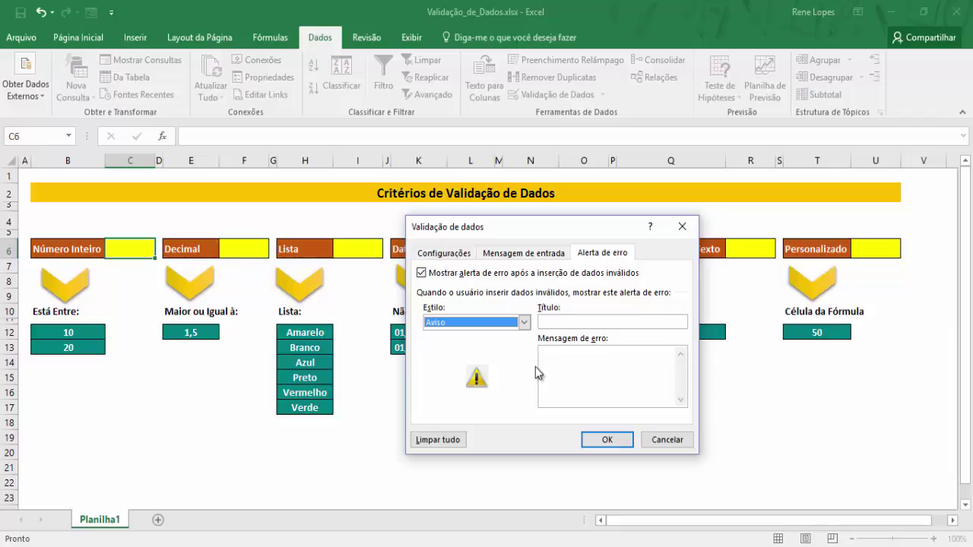
{"action": "left_click", "coordinate": [524, 322]}
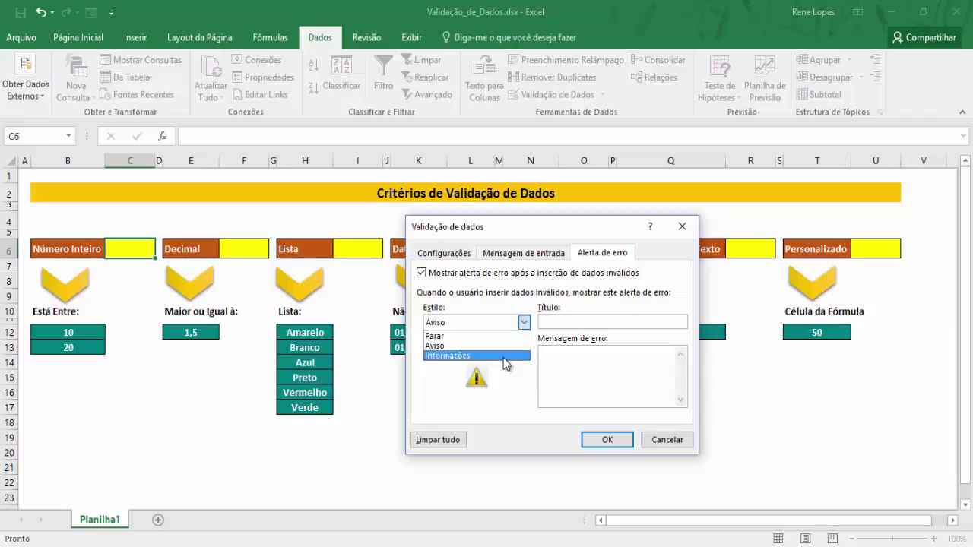
{"action": "left_click", "coordinate": [503, 357]}
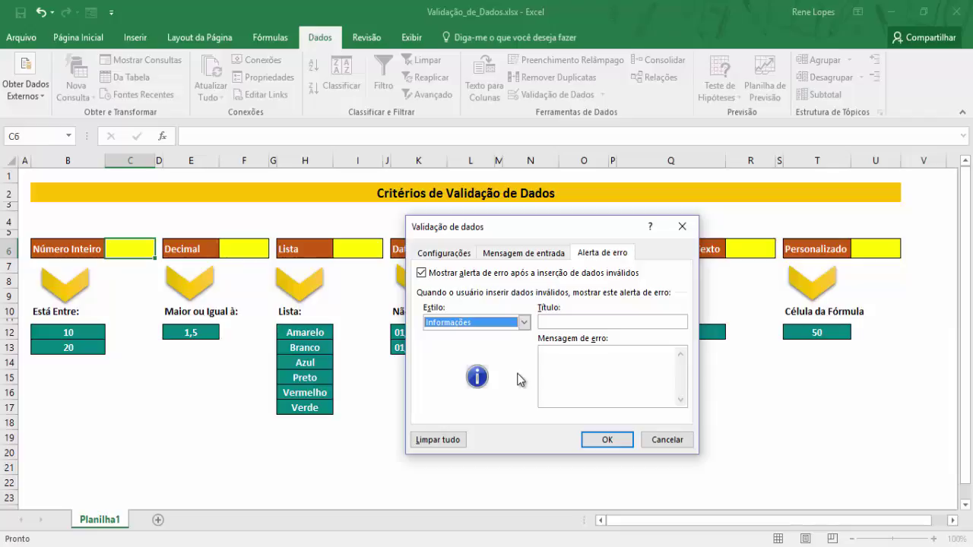
Set the error alert to the Parar style with the title "Atenção".
{"action": "left_click", "coordinate": [490, 323]}
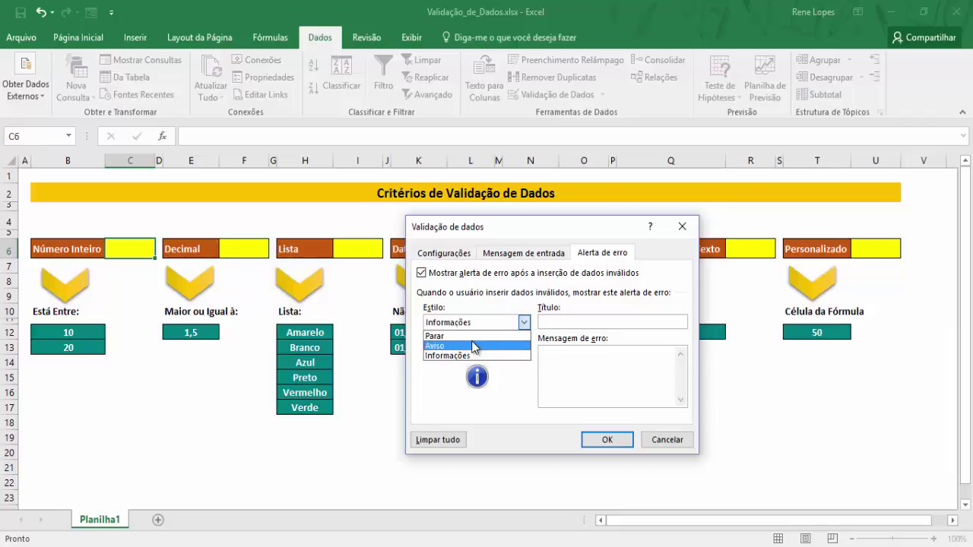
{"action": "left_click", "coordinate": [470, 336]}
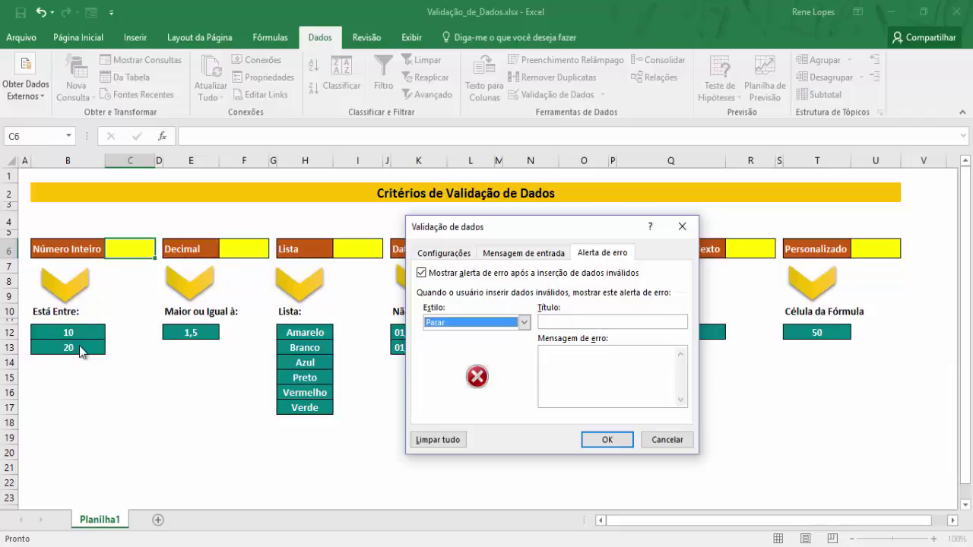
{"action": "left_click", "coordinate": [579, 321]}
{"action": "type", "text": "Atenção"}
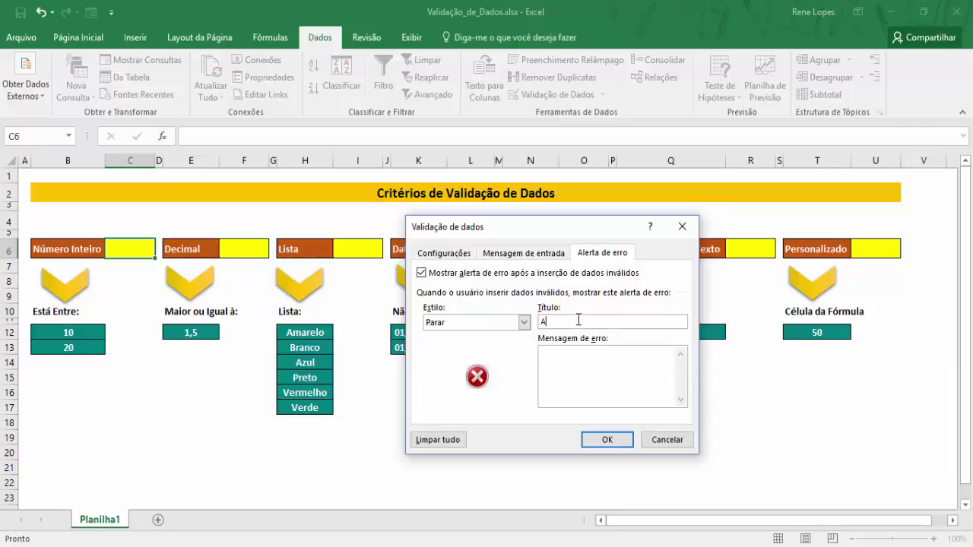
Write the error message "O valor digitado é diferente do valor configurado para a célula. Digite um número inteiro entre 10 e 20." and apply the validation.
{"action": "key", "text": "Tab"}
{"action": "type", "text": "O valor digitado é d"}
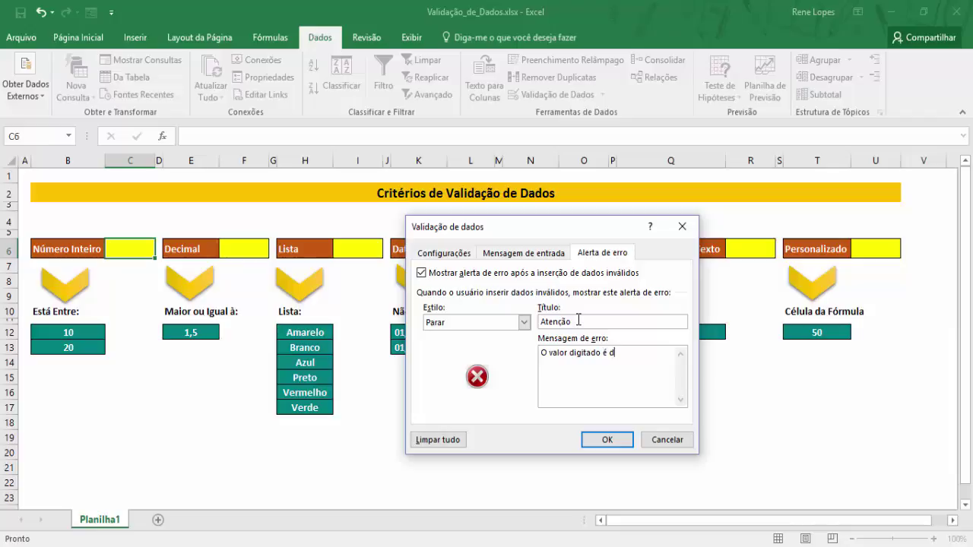
{"action": "type", "text": "iferente do valor configurado "}
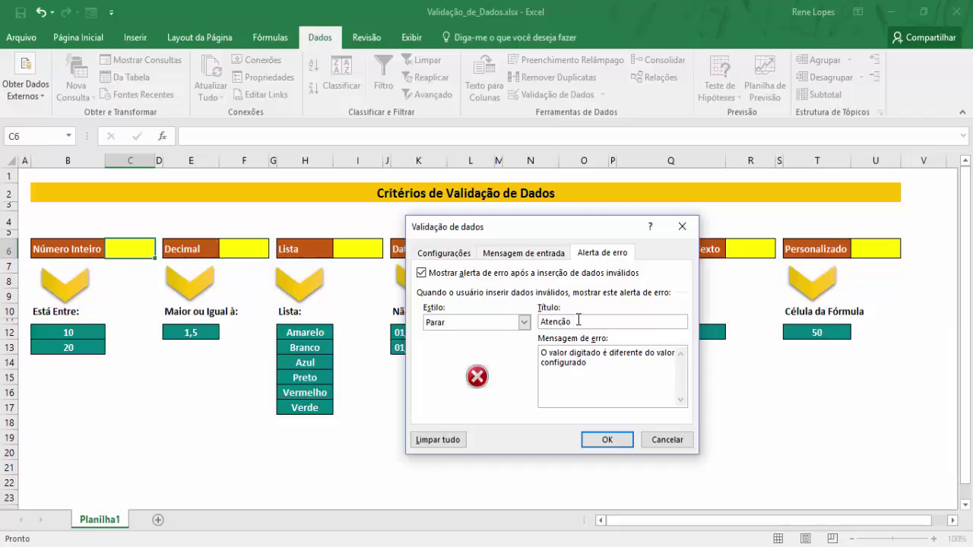
{"action": "type", "text": "p"}
{"action": "type", "text": "ara "}
{"action": "type", "text": "a célula"}
{"action": "type", "text": "."}
{"action": "type", "text": " Digite"}
{"action": "type", "text": " um valo"}
{"action": "type", "text": "r"}
{"action": "key", "text": "BackSpace"}
{"action": "key", "text": "BackSpace"}
{"action": "key", "text": "BackSpace"}
{"action": "key", "text": "BackSpace"}
{"action": "key", "text": "BackSpace"}
{"action": "type", "text": "número inteiro entre 10 e 20."}
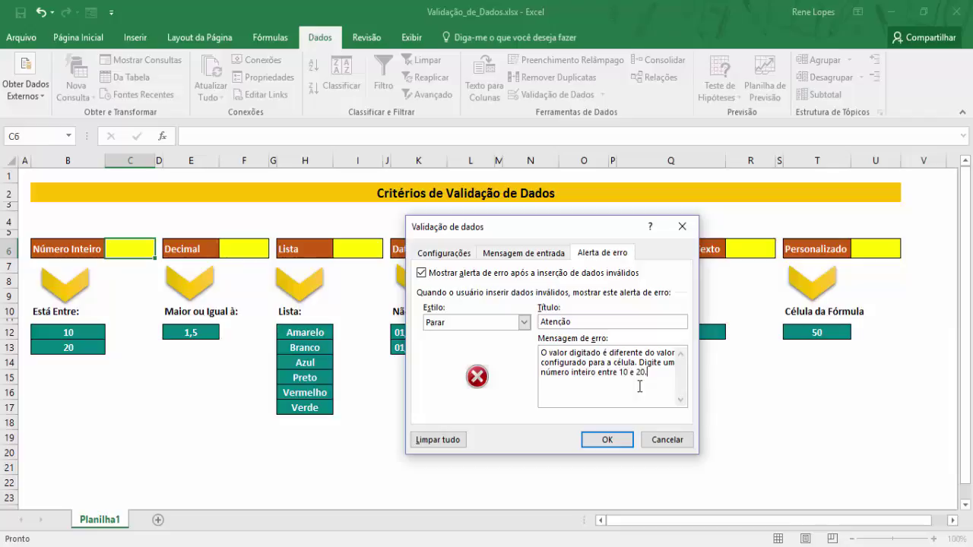
{"action": "left_click", "coordinate": [608, 440]}
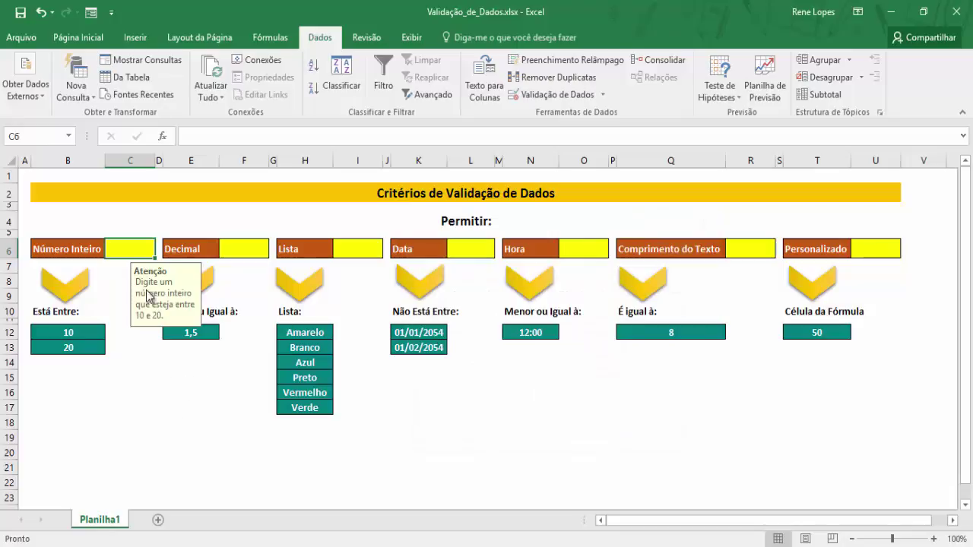
Test the whole-number rule with allowed values by entering 10 and then 11 in C6.
{"action": "left_click", "coordinate": [126, 228]}
{"action": "left_click", "coordinate": [126, 248]}
{"action": "type", "text": "10"}
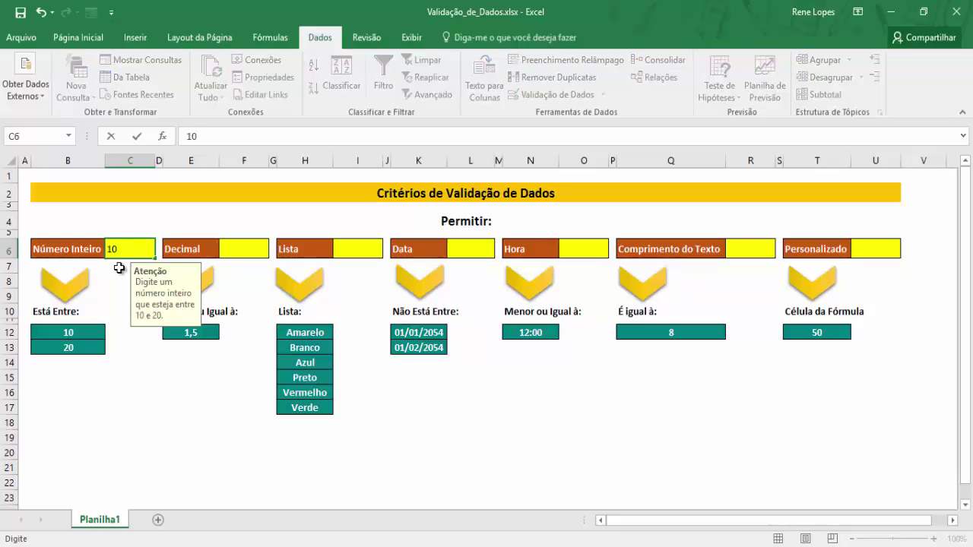
{"action": "key", "text": "Return"}
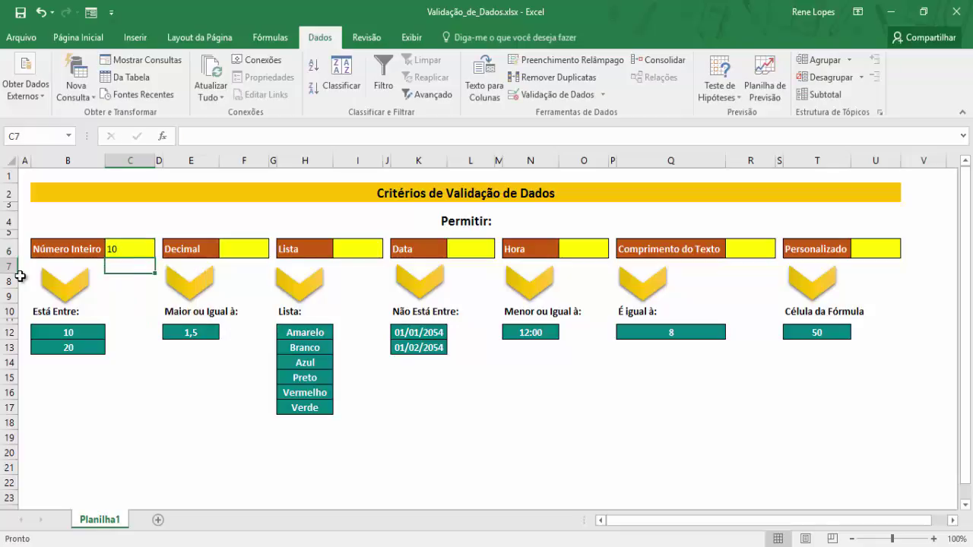
{"action": "left_click", "coordinate": [115, 252]}
{"action": "type", "text": "11"}
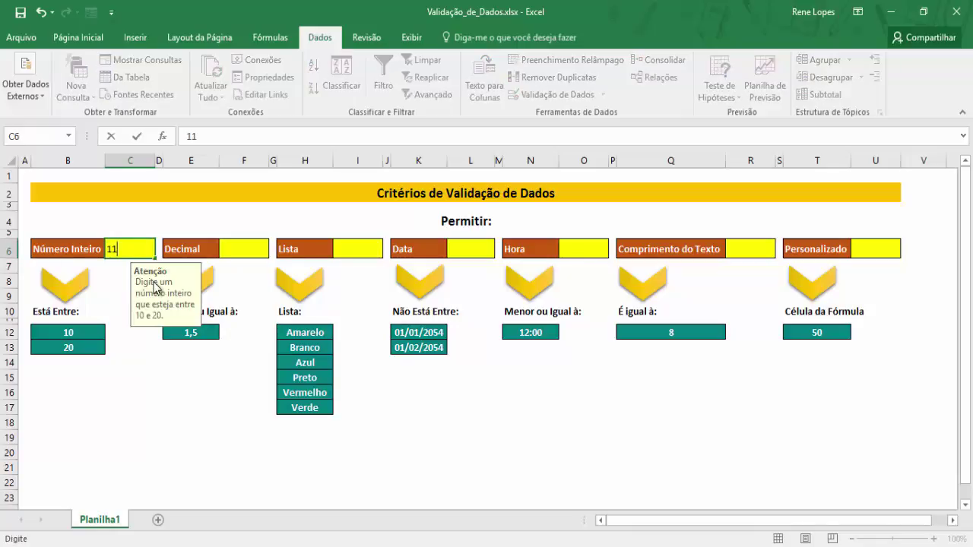
{"action": "key", "text": "Return"}
Test the rule in C6 with the out-of-range values 5 and 4, then cancel the entry.
{"action": "left_click", "coordinate": [147, 251]}
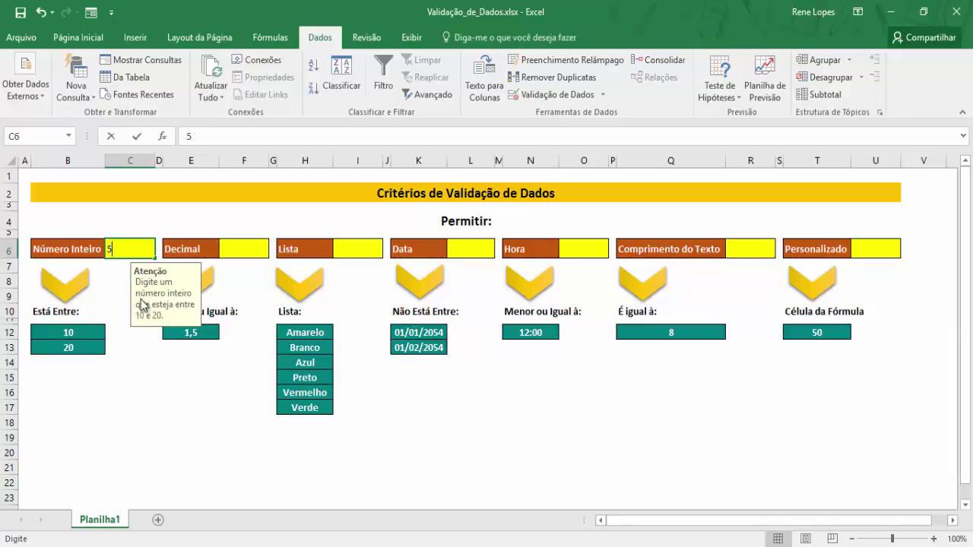
{"action": "type", "text": "5"}
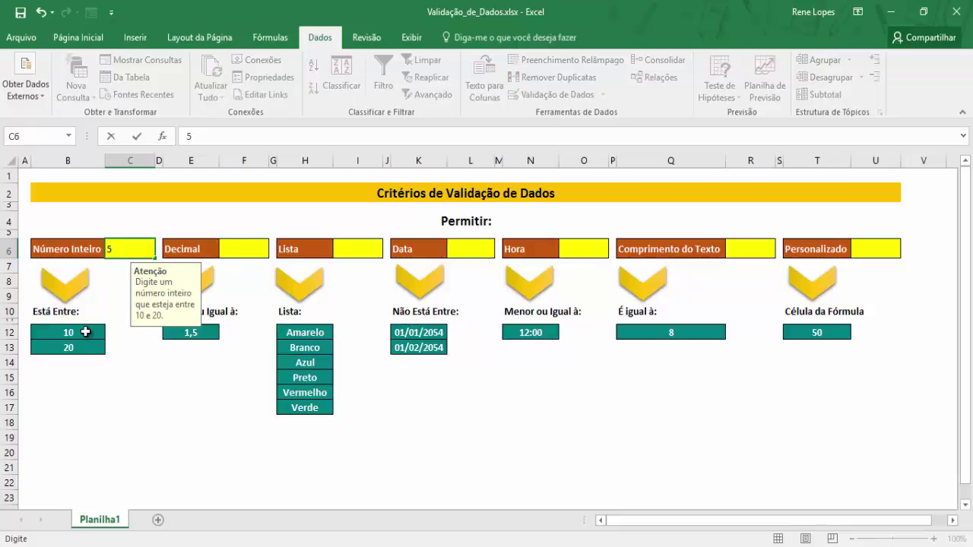
{"action": "key", "text": "Return"}
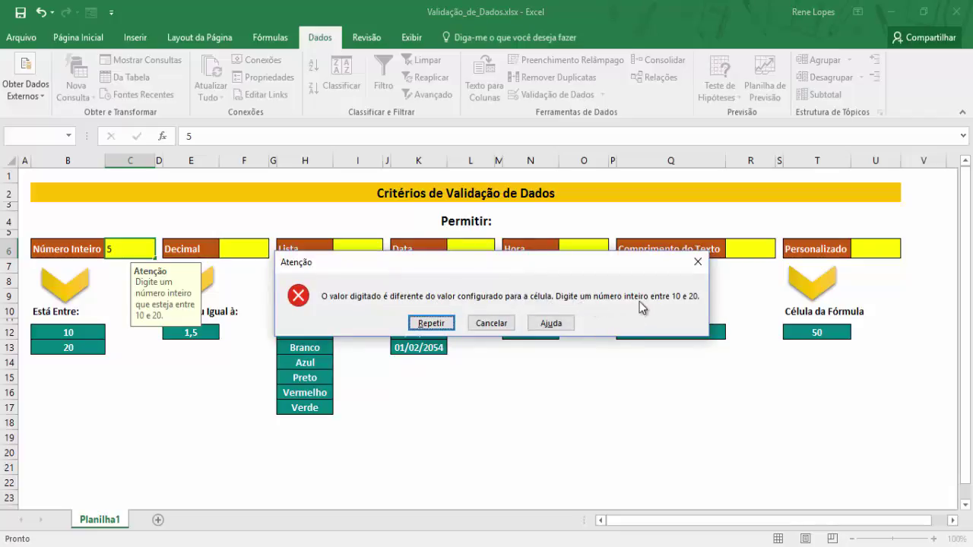
{"action": "left_click", "coordinate": [449, 325]}
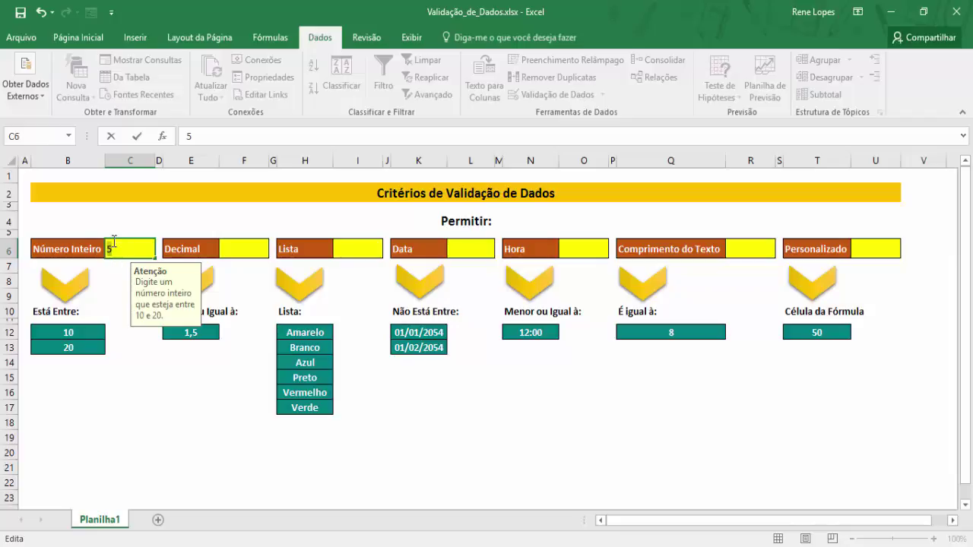
{"action": "type", "text": "4"}
{"action": "key", "text": "Return"}
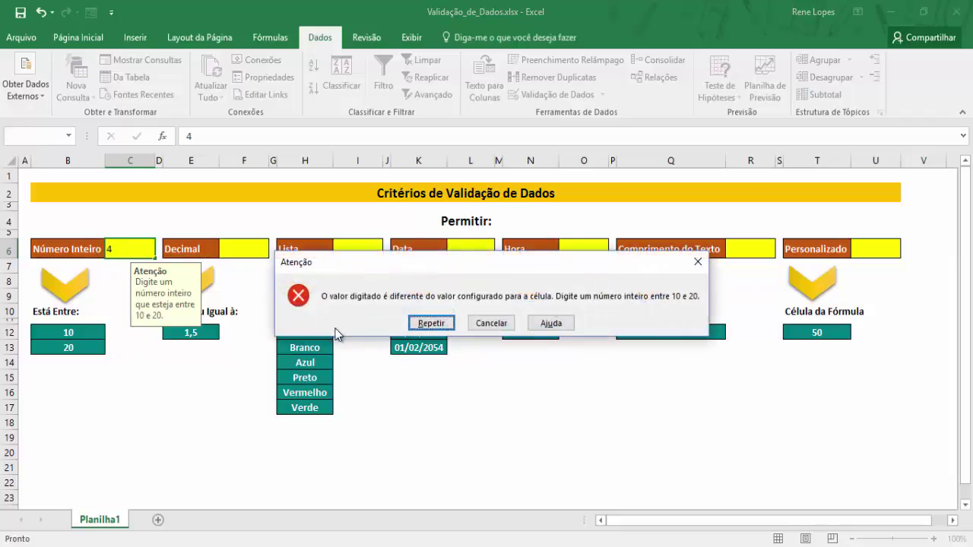
{"action": "left_click", "coordinate": [492, 324]}
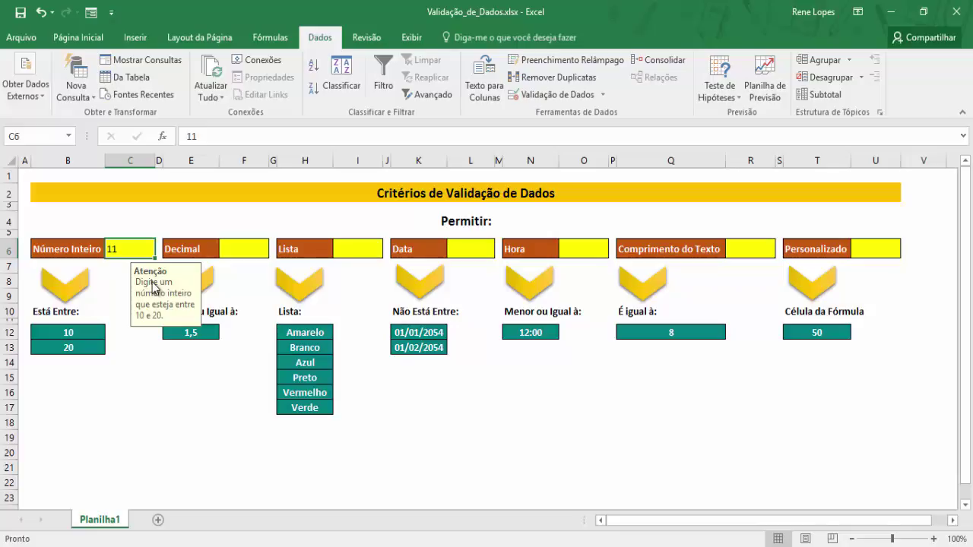
Test the rule in C6 with the decimal 15,2, the text "hdsdkshak" and the date 02/08/2019, then cancel the entry.
{"action": "type", "text": "15,2"}
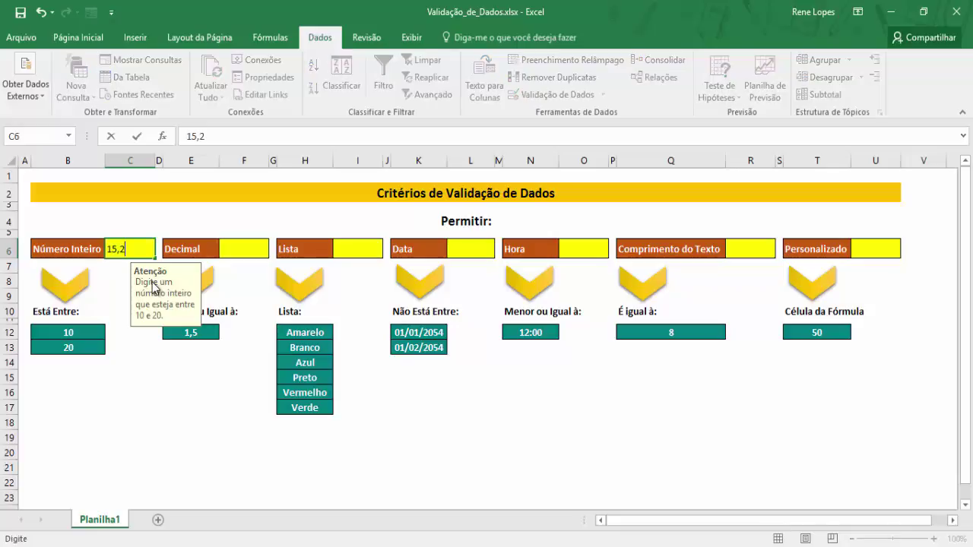
{"action": "key", "text": "Return"}
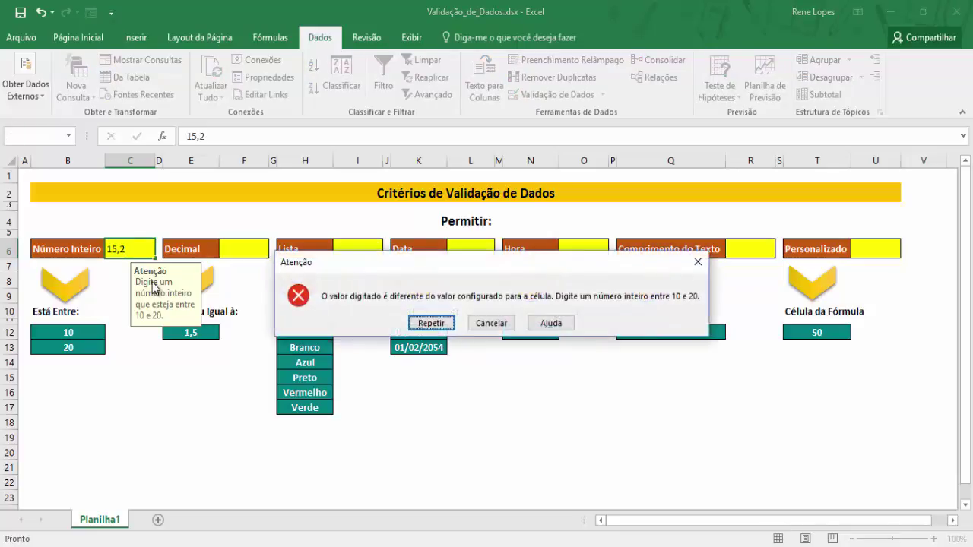
{"action": "left_click", "coordinate": [431, 323]}
{"action": "type", "text": "hdsdkshak"}
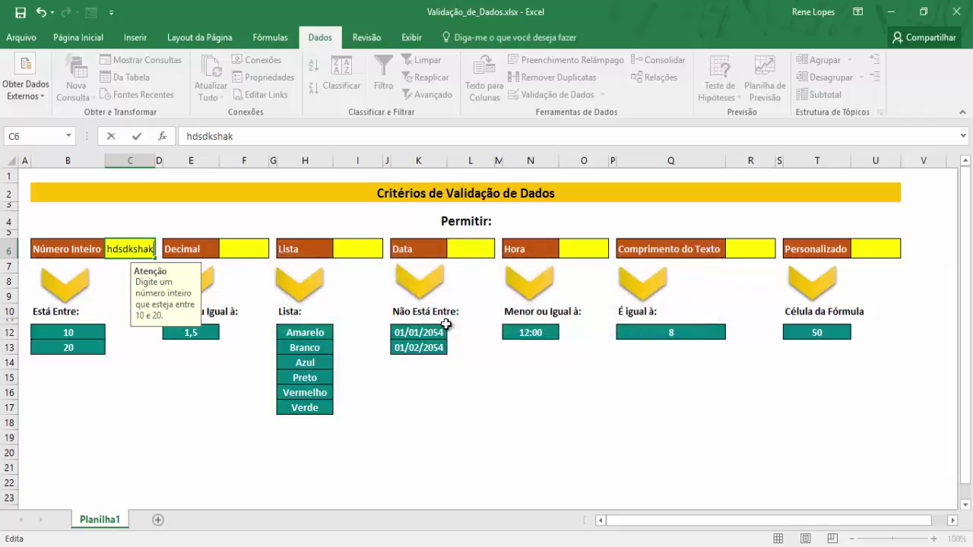
{"action": "key", "text": "Return"}
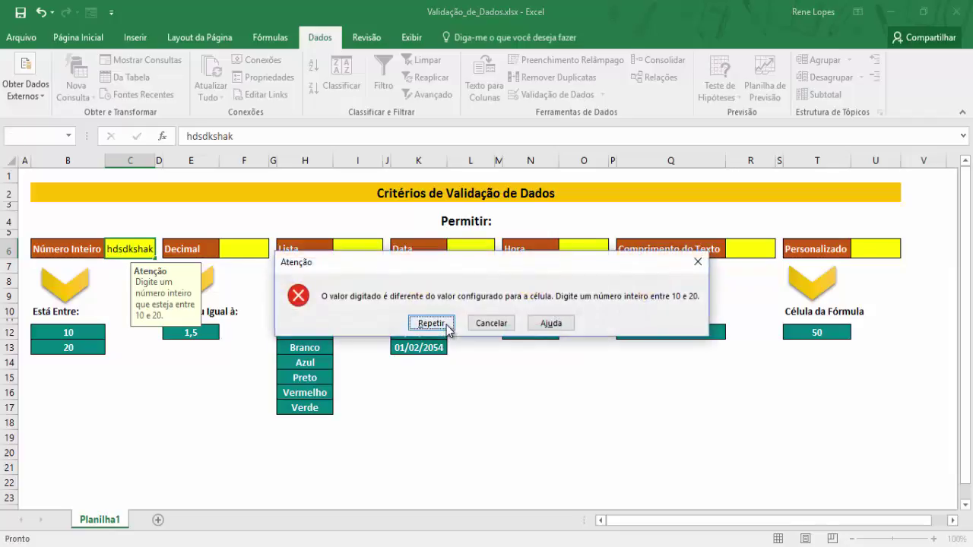
{"action": "left_click", "coordinate": [447, 326]}
{"action": "type", "text": "02"}
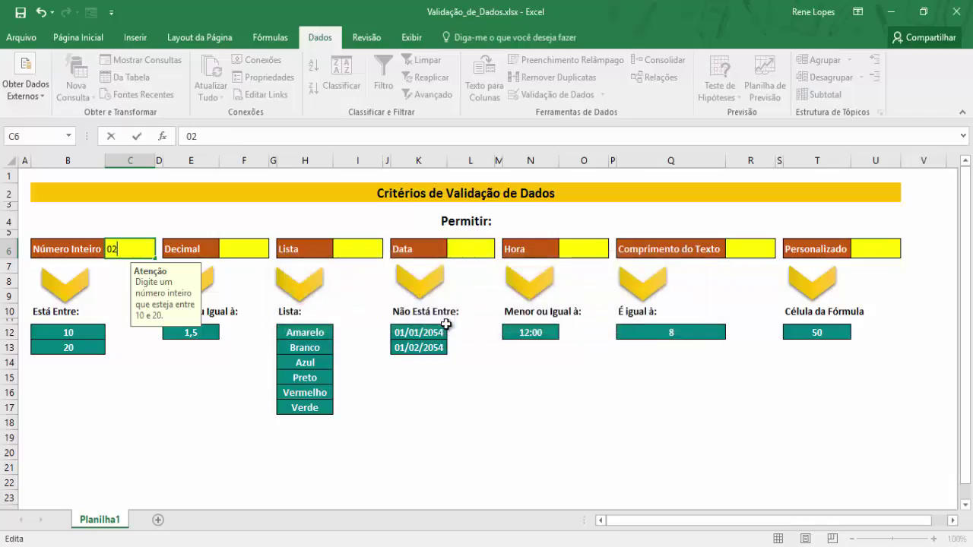
{"action": "type", "text": "/08/201"}
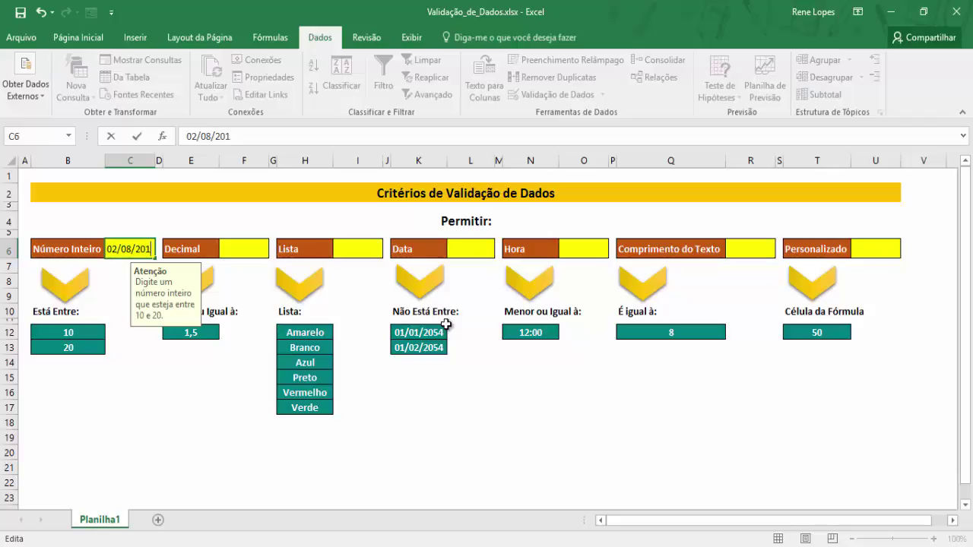
{"action": "type", "text": "9"}
{"action": "key", "text": "Return"}
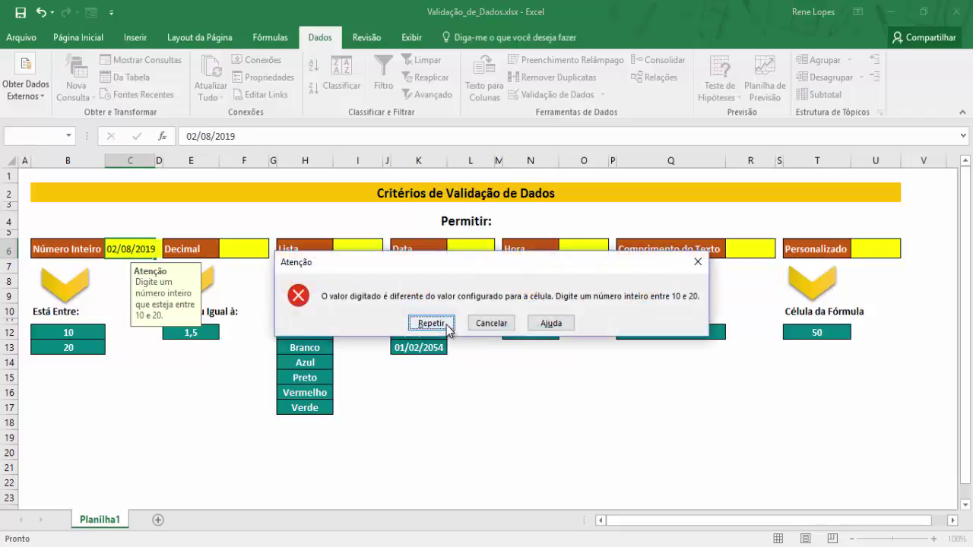
{"action": "left_click", "coordinate": [493, 323]}
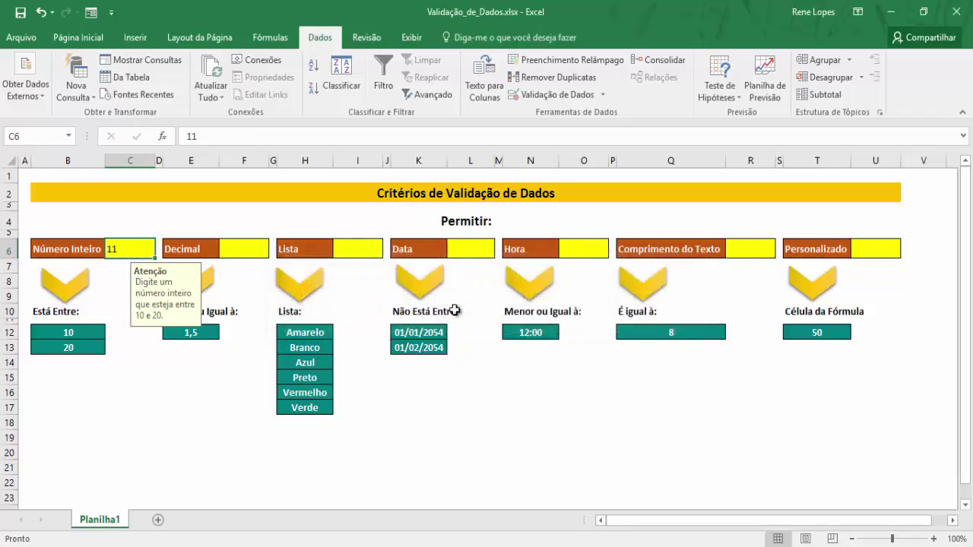
{"action": "left_click", "coordinate": [130, 223]}
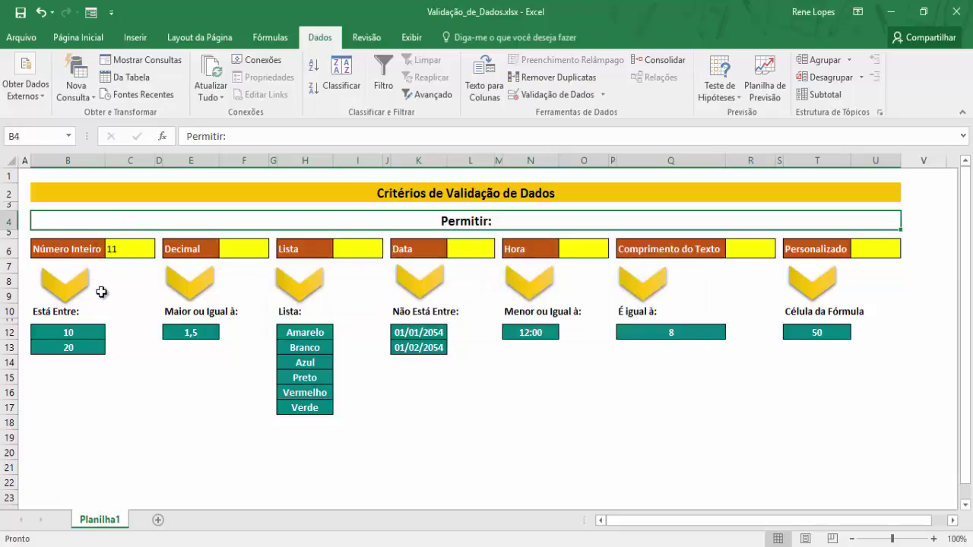
Clear all existing data validation settings of the yellow Decimal input cell F6.
{"action": "left_click", "coordinate": [257, 255]}
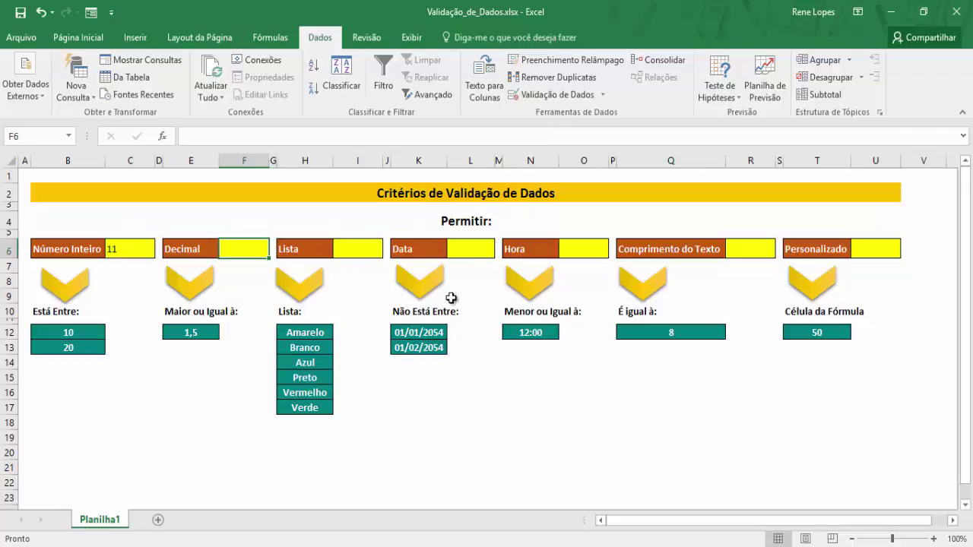
{"action": "left_click", "coordinate": [215, 280]}
{"action": "left_click", "coordinate": [187, 252]}
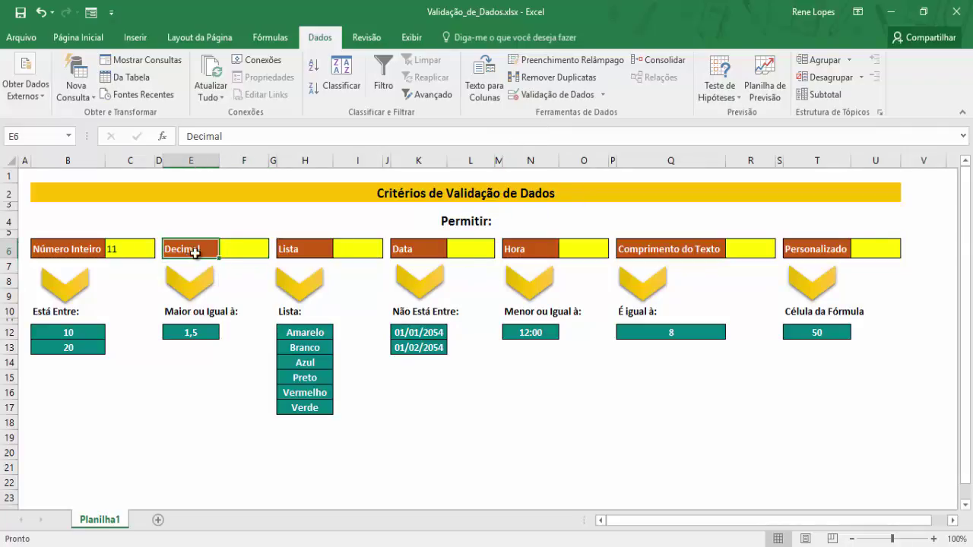
{"action": "left_click", "coordinate": [247, 248]}
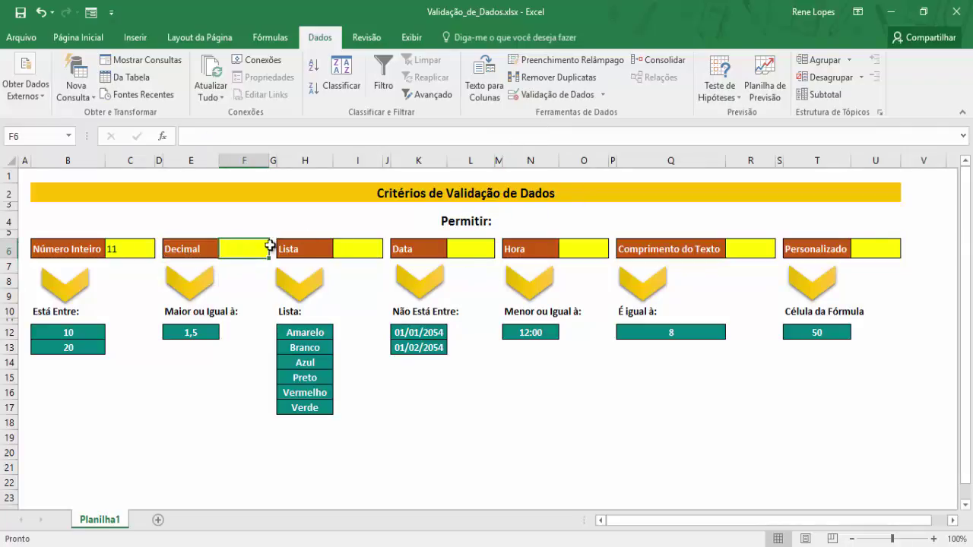
{"action": "left_click", "coordinate": [541, 95]}
{"action": "left_click", "coordinate": [466, 257]}
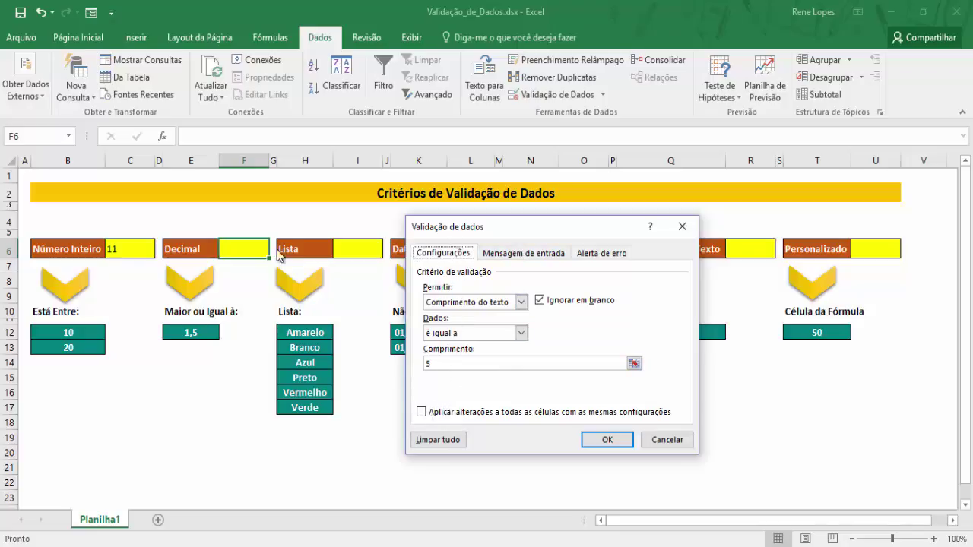
{"action": "left_click", "coordinate": [440, 442]}
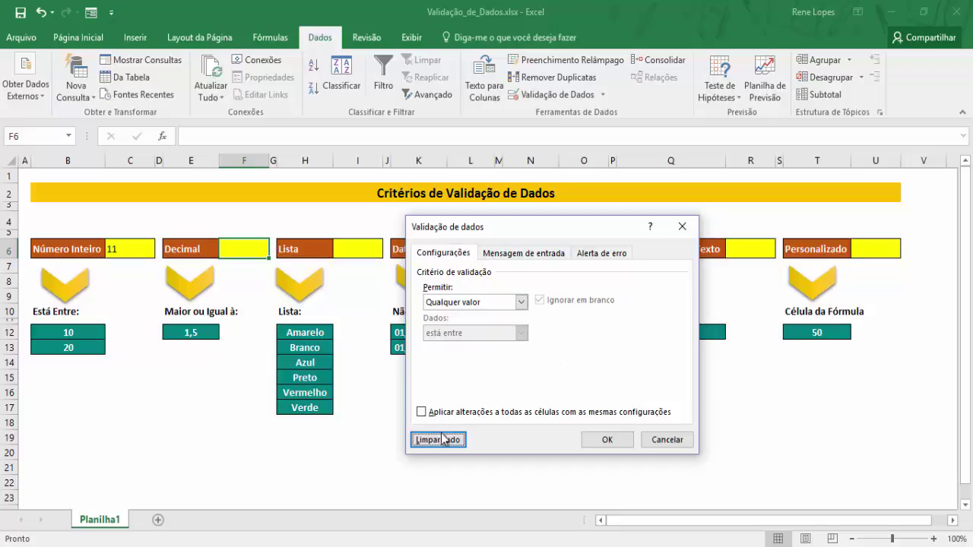
Set F6's validation criteria to Decimal, é maior ou igual a, with =E12 as the minimum.
{"action": "left_click", "coordinate": [461, 301]}
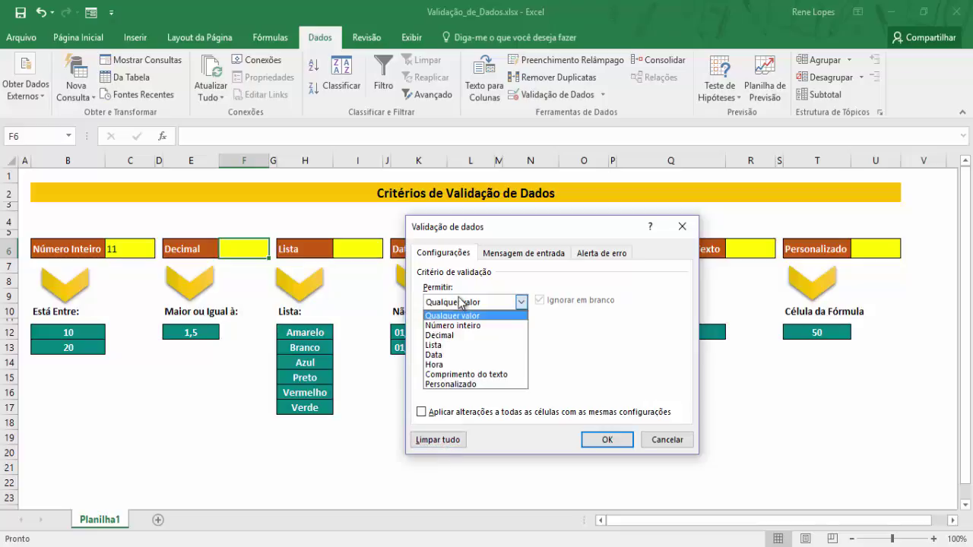
{"action": "left_click", "coordinate": [448, 342]}
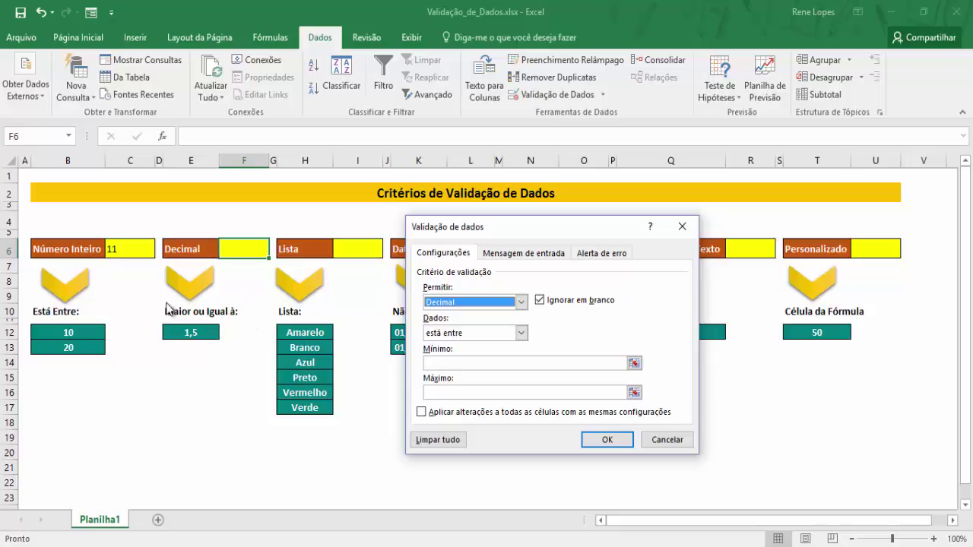
{"action": "left_click", "coordinate": [458, 337]}
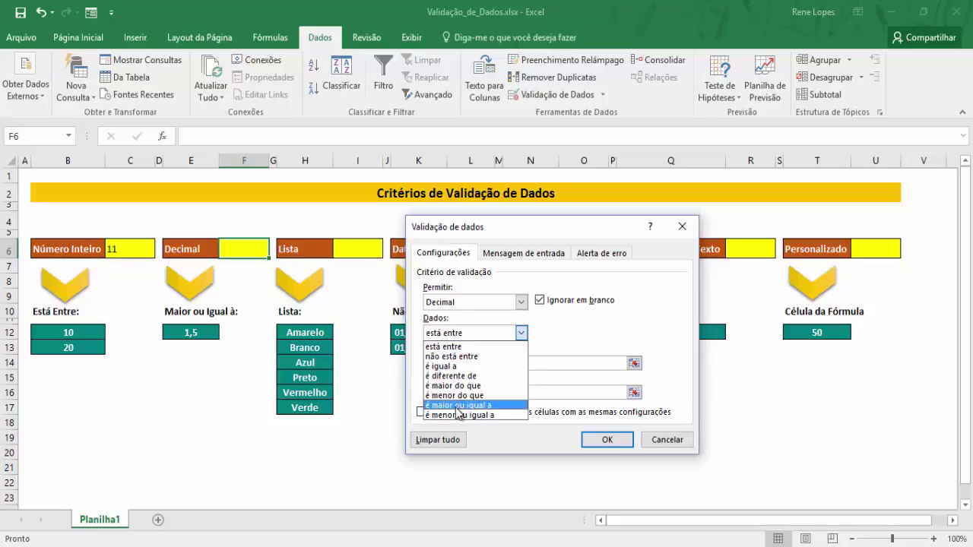
{"action": "left_click", "coordinate": [459, 407]}
{"action": "left_click", "coordinate": [456, 362]}
{"action": "left_click", "coordinate": [210, 337]}
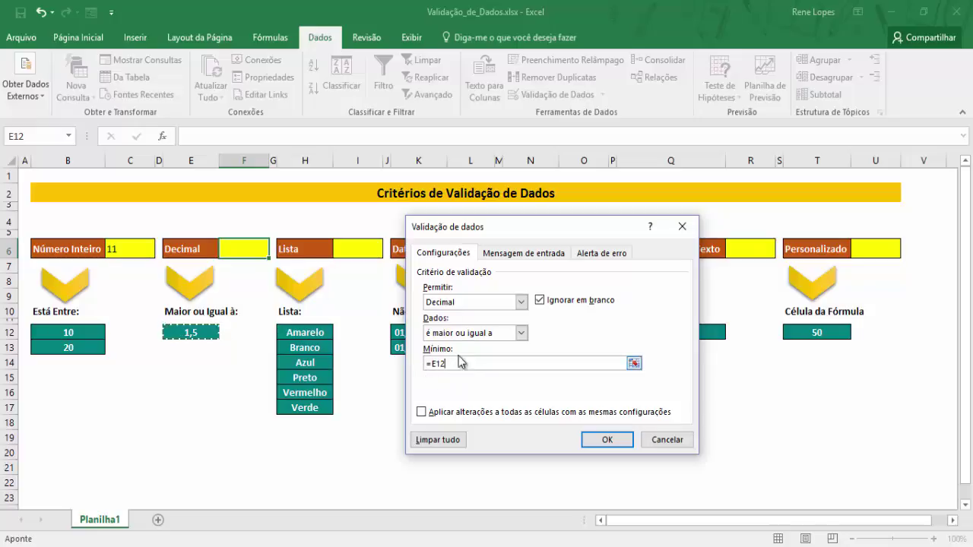
{"action": "left_click_drag", "start_coordinate": [519, 233], "coordinate": [654, 238]}
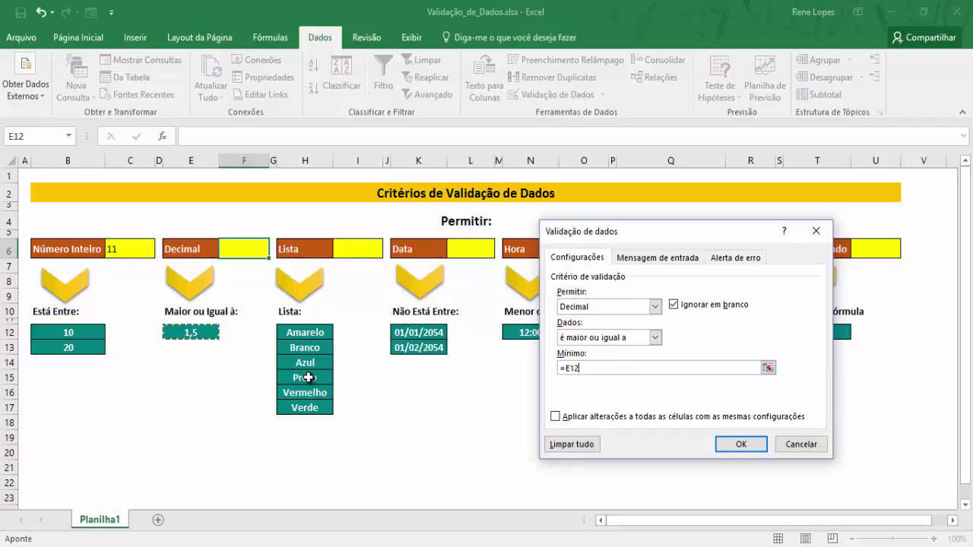
Give F6 an input message titled "Atenção" with the text "Digite um número decimal maior ou igual a 1,5".
{"action": "left_click", "coordinate": [647, 259]}
{"action": "left_click", "coordinate": [613, 326]}
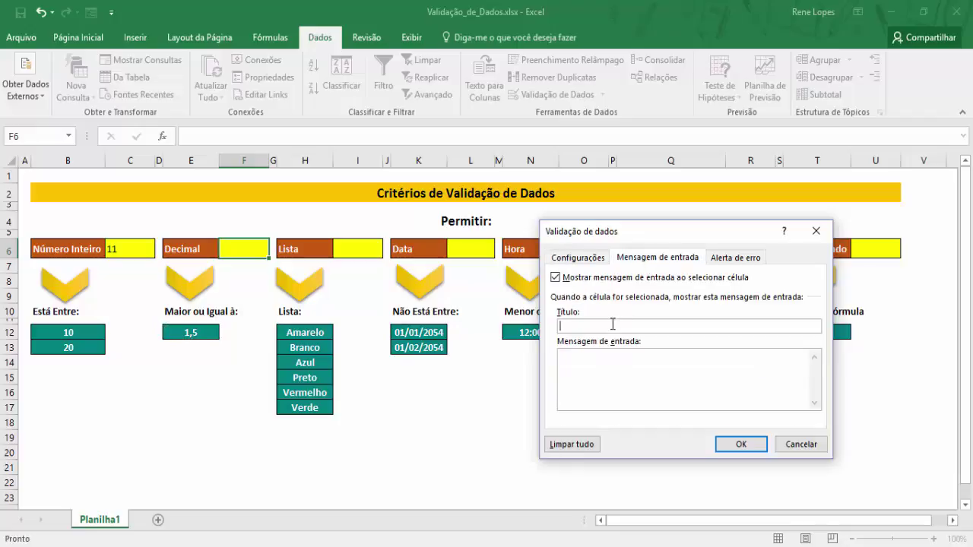
{"action": "type", "text": "Atençã"}
{"action": "type", "text": "ite"}
{"action": "key", "text": "BackSpace"}
{"action": "key", "text": "BackSpace"}
{"action": "key", "text": "BackSpace"}
{"action": "type", "text": "gite um número decimal"}
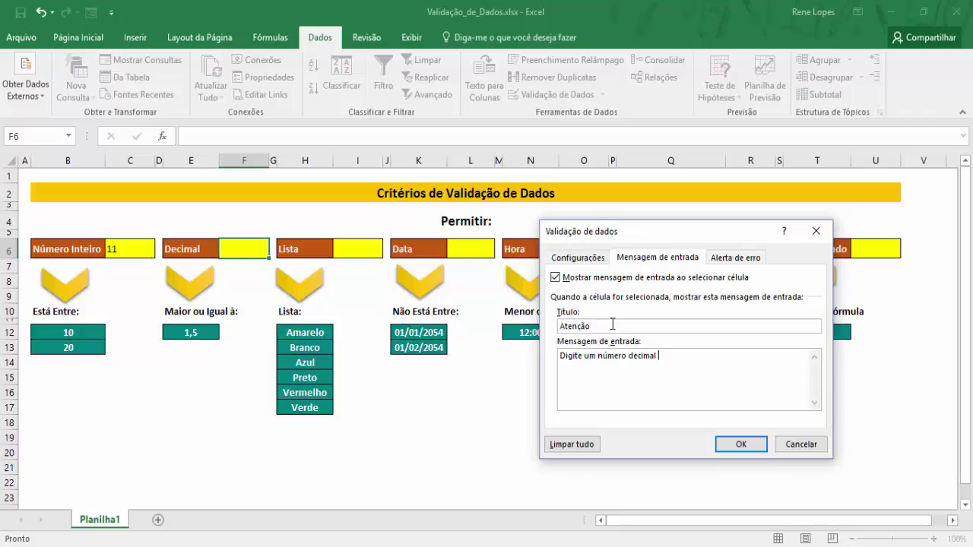
{"action": "type", "text": " maior ou igual a 1,5"}
Set F6's error alert to the Aviso style with the title "Atenção".
{"action": "left_click", "coordinate": [726, 259]}
{"action": "left_click", "coordinate": [658, 326]}
{"action": "left_click", "coordinate": [658, 347]}
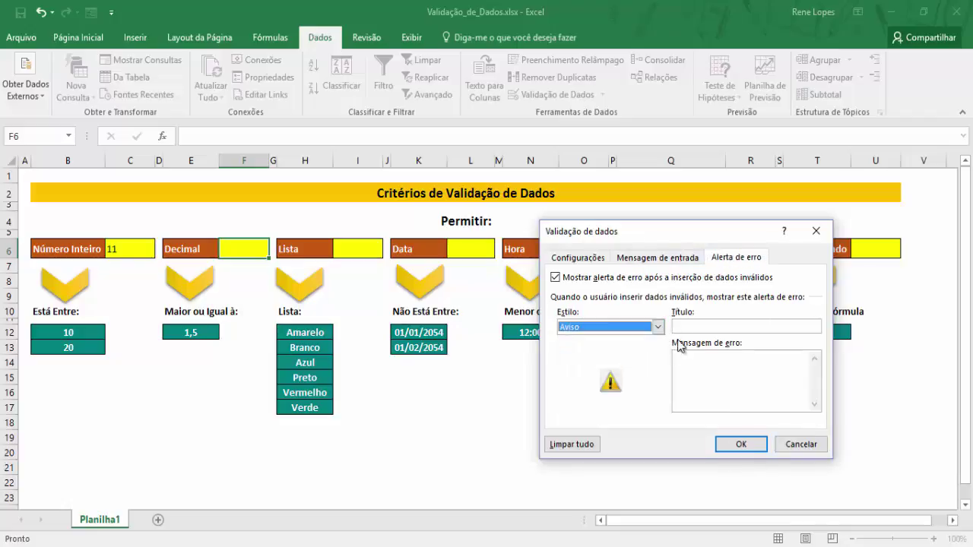
{"action": "left_click", "coordinate": [698, 327]}
{"action": "type", "text": "Aenção"}
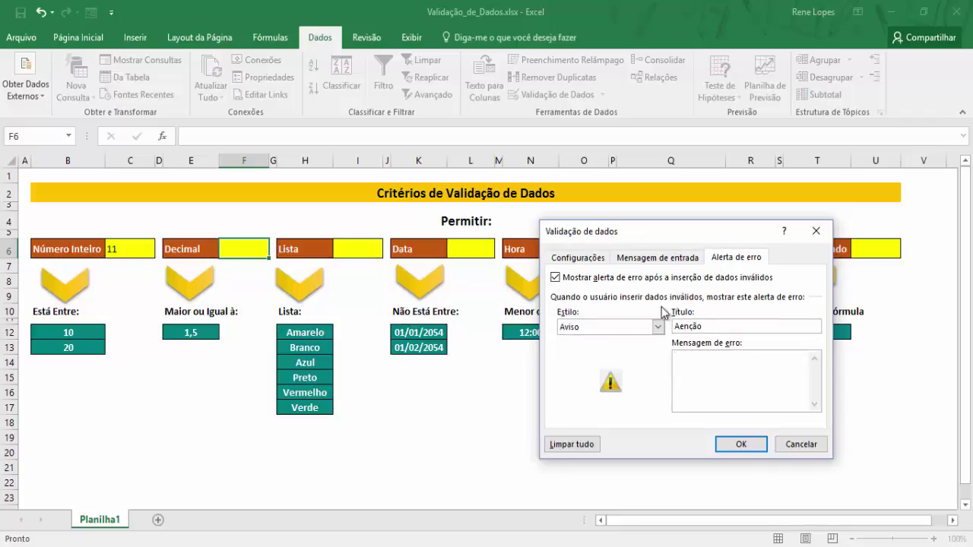
{"action": "key", "text": "Home"}
{"action": "key", "text": "Right"}
{"action": "type", "text": "t"}
Enter F6's error message as "Você digitou um valor diferente do permitido. Favor digitar um número decimal maior ou igual a 1,5.".
{"action": "left_click", "coordinate": [683, 356]}
{"action": "type", "text": "Você di"}
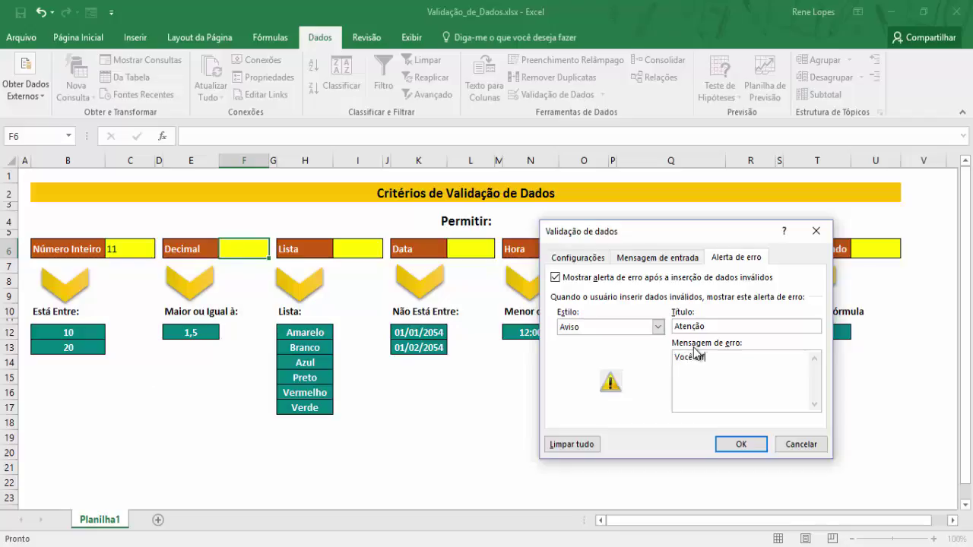
{"action": "type", "text": "gitou um valor diferente do permitido"}
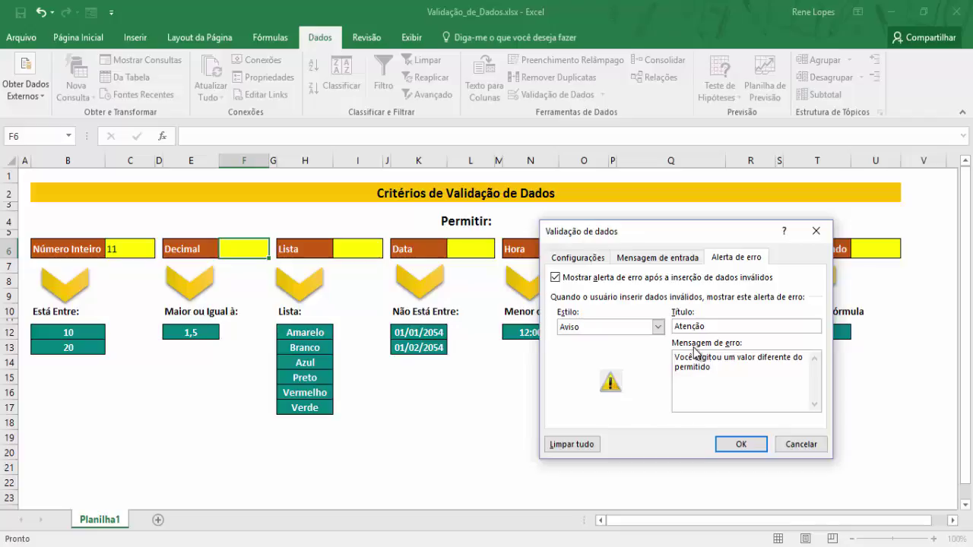
{"action": "type", "text": ". Favor digitar um número decimal maior"}
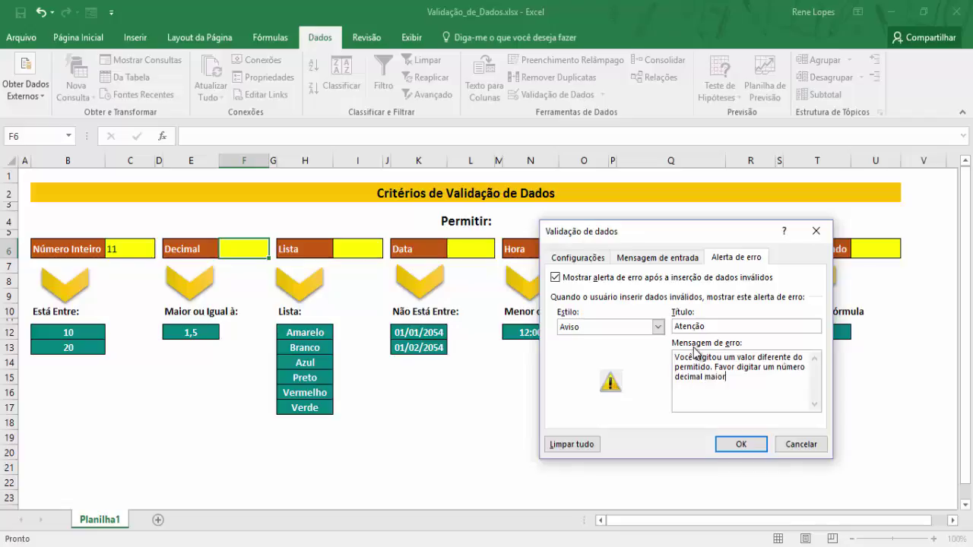
{"action": "type", "text": "ou"}
{"action": "key", "text": "BackSpace"}
{"action": "key", "text": "BackSpace"}
{"action": "type", "text": "u iga"}
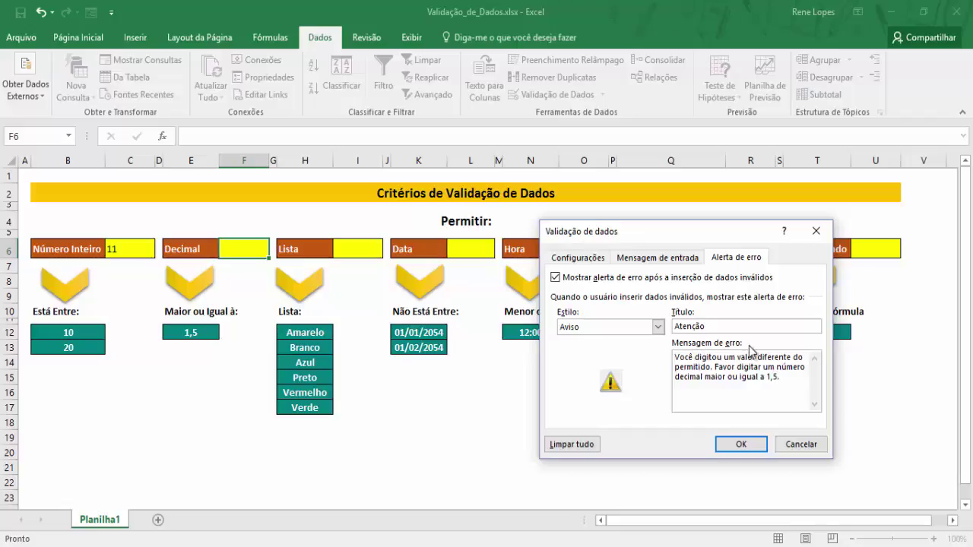
Copy the first sentence of the error message for reuse and apply F6's validation settings.
{"action": "left_click_drag", "start_coordinate": [713, 367], "coordinate": [675, 357]}
{"action": "key", "text": "ctrl+c"}
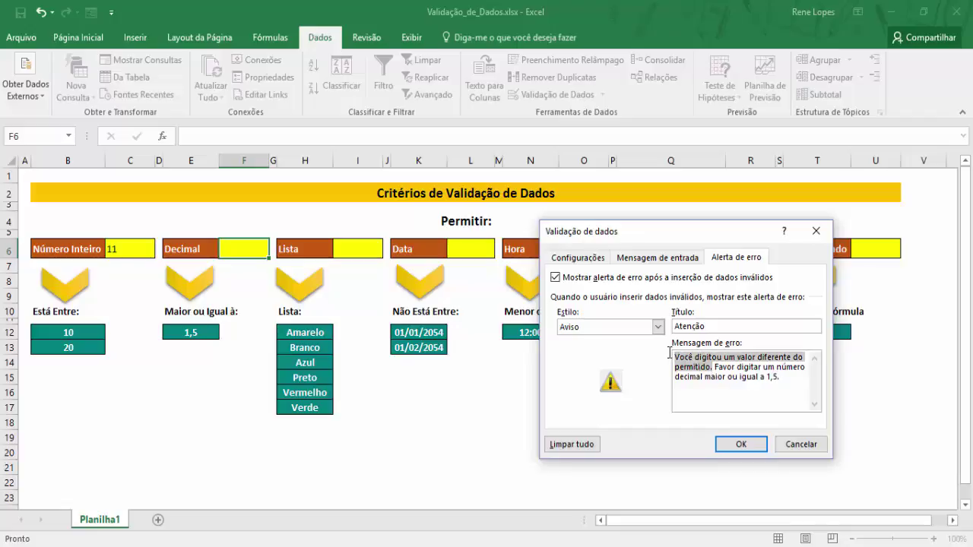
{"action": "left_click", "coordinate": [741, 444]}
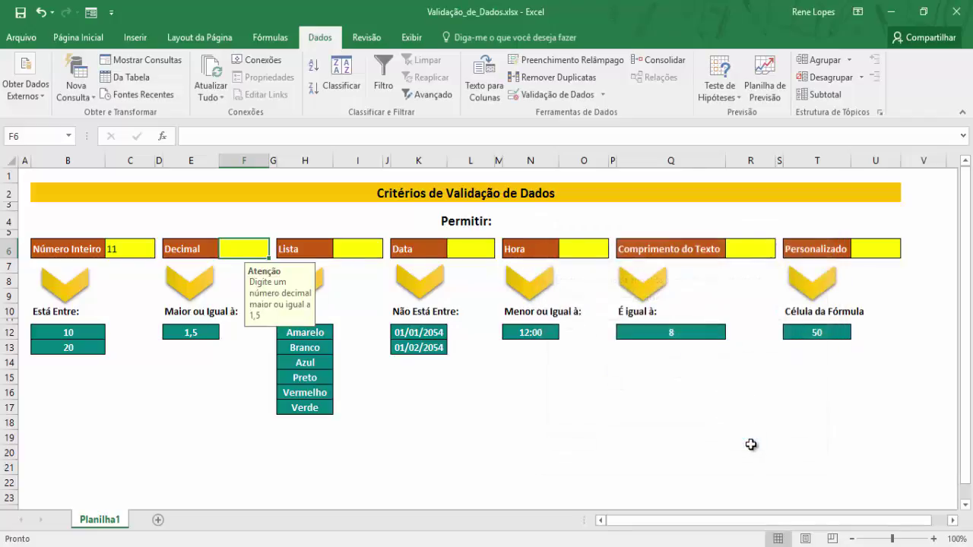
Reselect F6 to bring up its input message and test the rule with the valid values 2,5 and 1,6.
{"action": "left_click", "coordinate": [254, 228]}
{"action": "left_click", "coordinate": [256, 248]}
{"action": "left_click", "coordinate": [251, 222]}
{"action": "left_click", "coordinate": [250, 249]}
{"action": "type", "text": "2,5"}
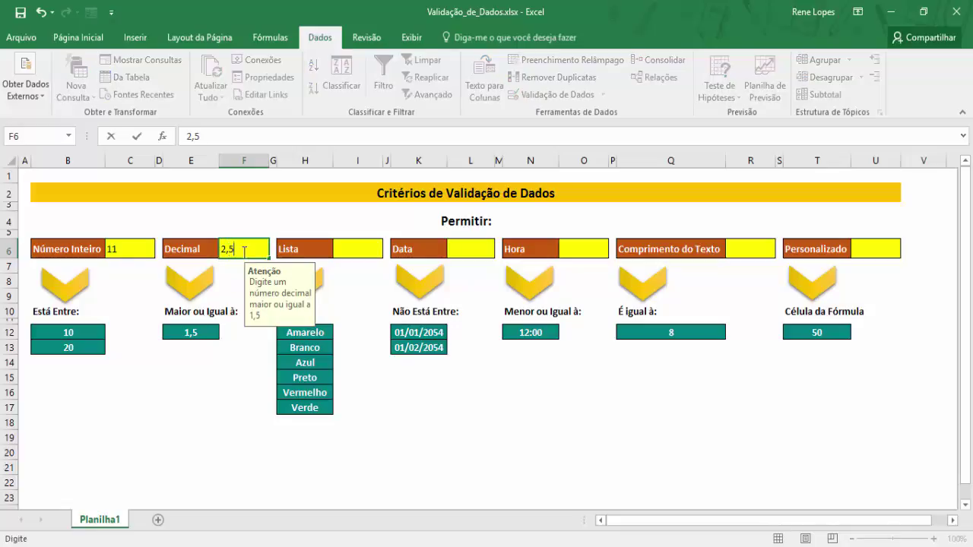
{"action": "key", "text": "Return"}
{"action": "left_click", "coordinate": [243, 252]}
{"action": "type", "text": "1,6"}
{"action": "key", "text": "Return"}
Enter the out-of-range value 1,4 in F6, decline the warning once, then resubmit the value and accept it.
{"action": "left_click", "coordinate": [242, 251]}
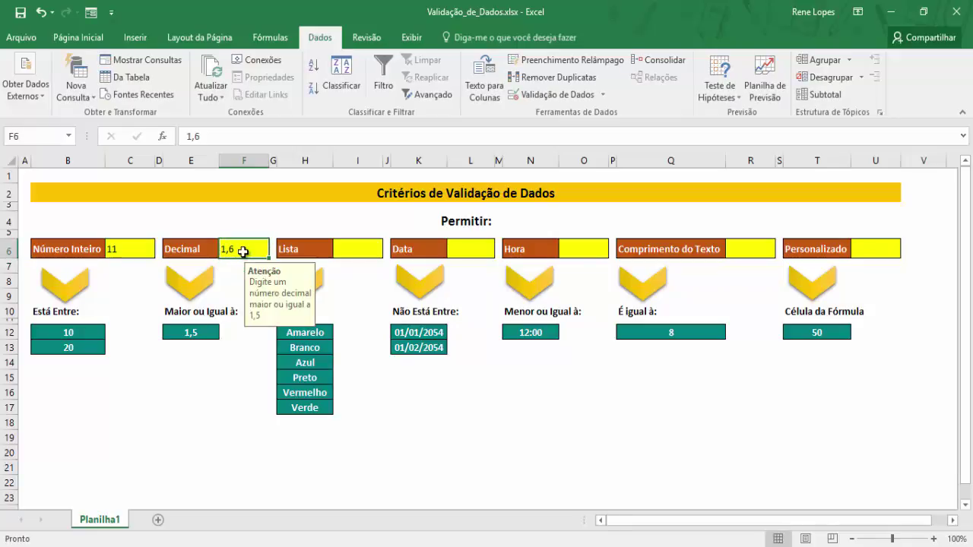
{"action": "type", "text": "1,"}
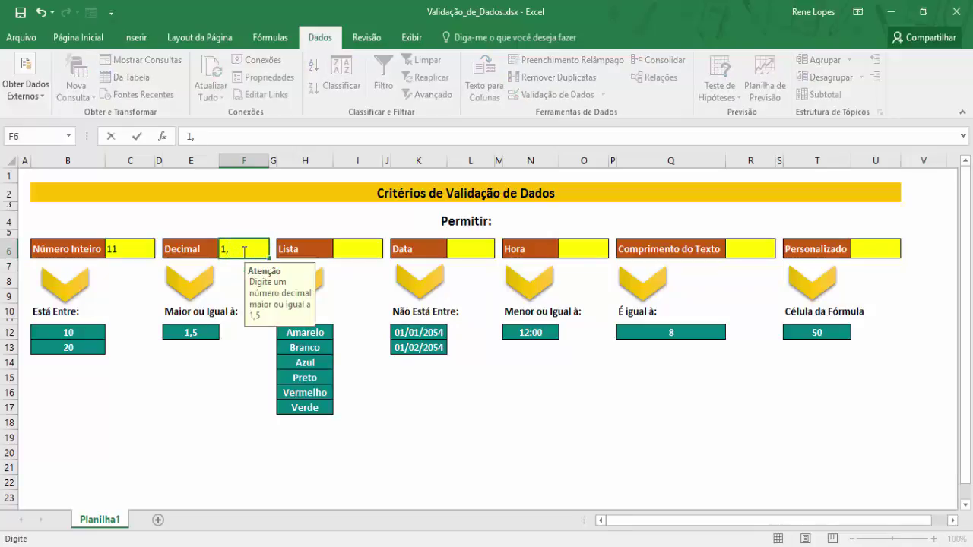
{"action": "type", "text": "4"}
{"action": "key", "text": "Return"}
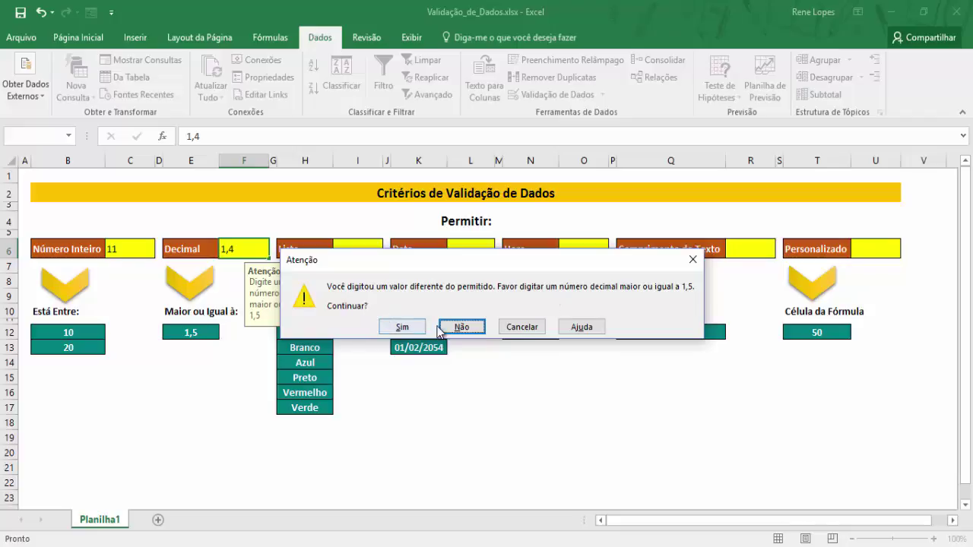
{"action": "left_click", "coordinate": [462, 327]}
{"action": "type", "text": "1,6"}
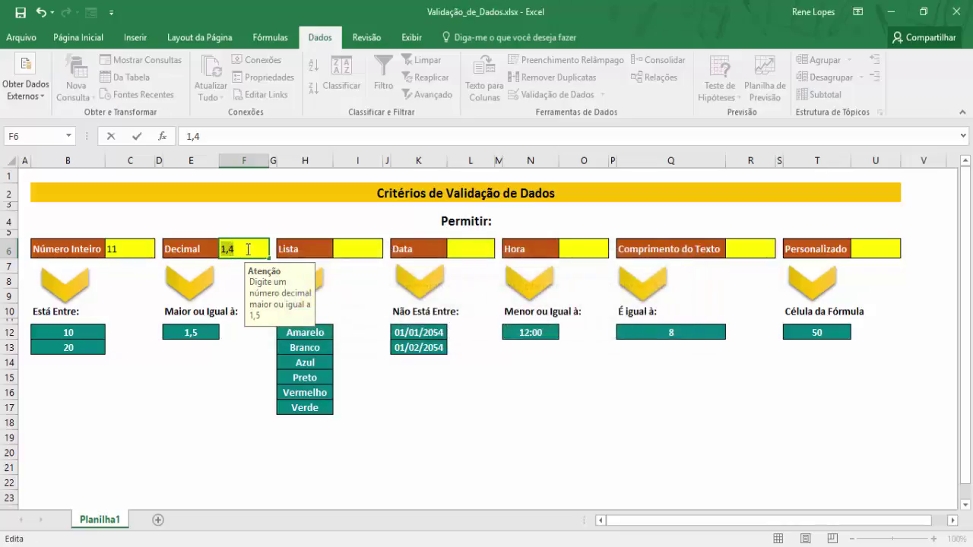
{"action": "key", "text": "Return"}
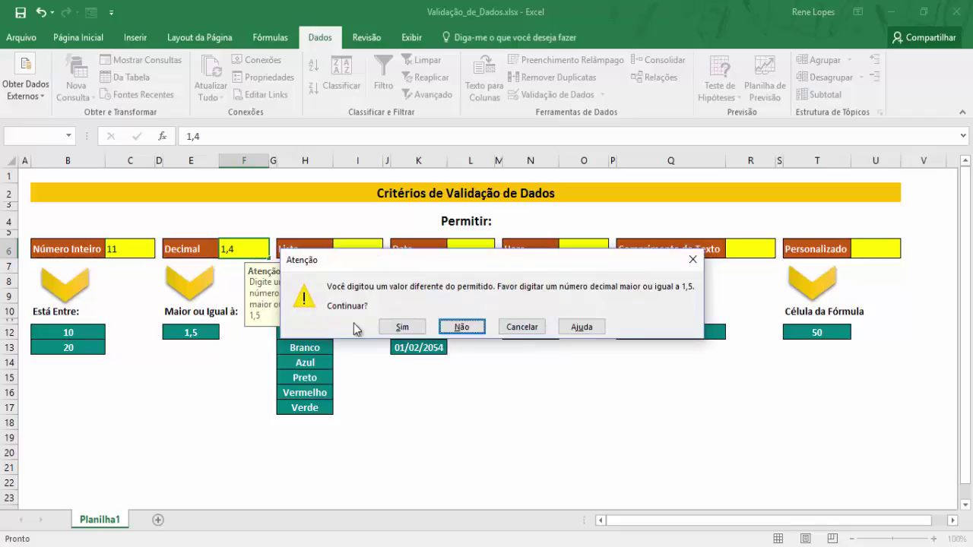
{"action": "left_click", "coordinate": [402, 327]}
{"action": "left_click", "coordinate": [245, 248]}
{"action": "left_click", "coordinate": [246, 223]}
{"action": "left_click", "coordinate": [244, 251]}
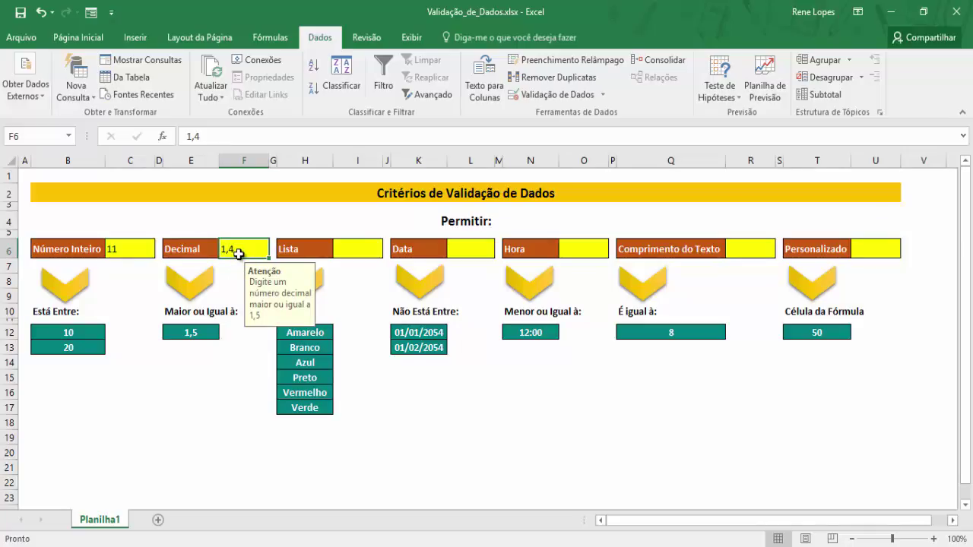
{"action": "left_click", "coordinate": [209, 370]}
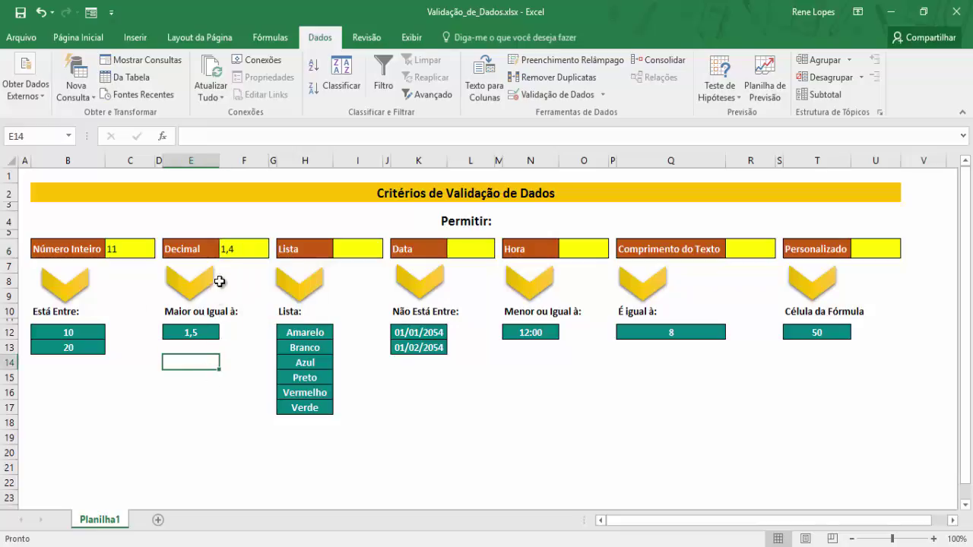
{"action": "left_click", "coordinate": [226, 251]}
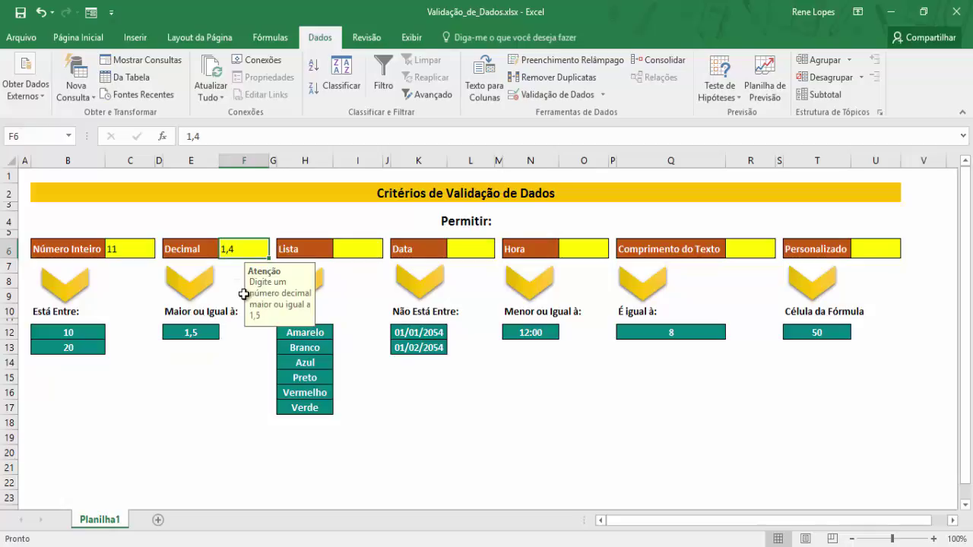
Set the validation criteria of the yellow Lista input cell I6 to Lista, with the color cells =$H$12:$H$17 as the source.
{"action": "left_click", "coordinate": [358, 253]}
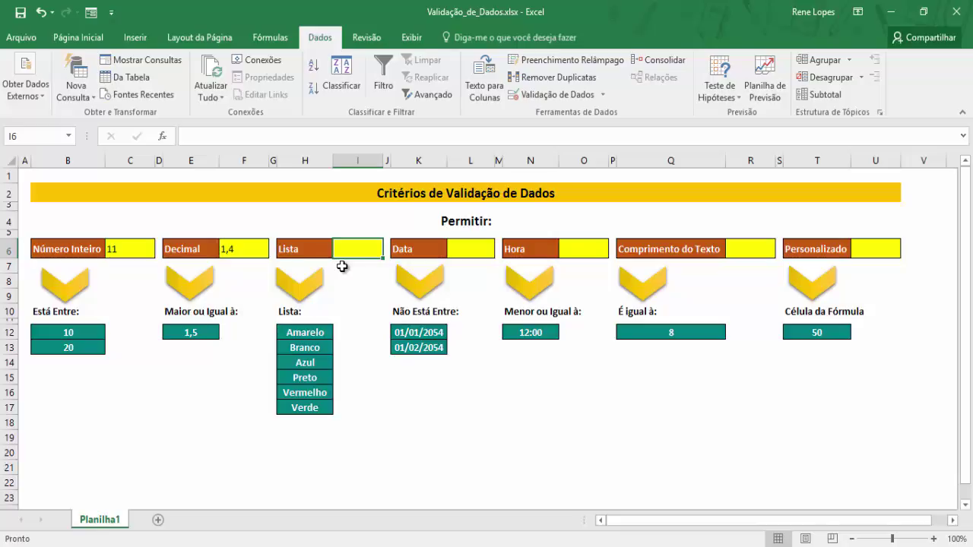
{"action": "left_click", "coordinate": [305, 230]}
{"action": "left_click", "coordinate": [353, 248]}
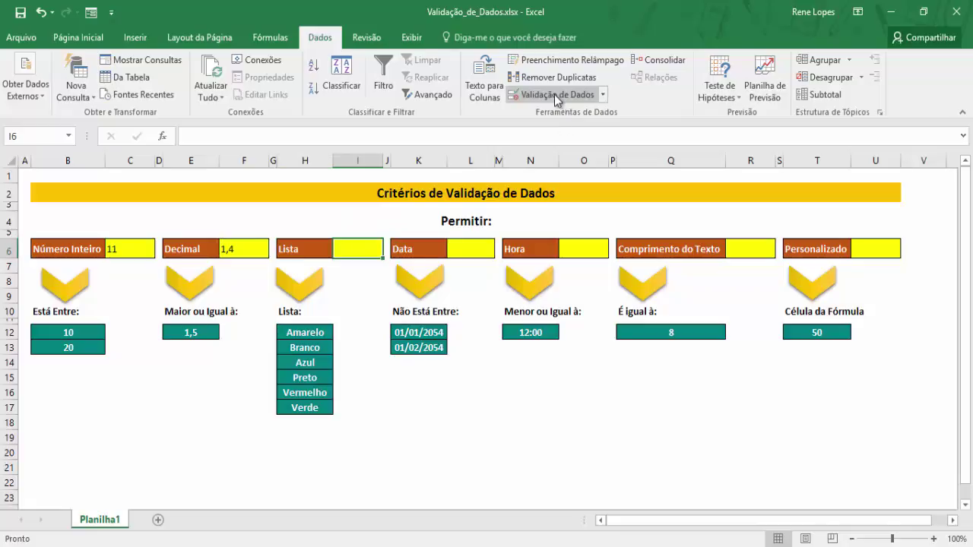
{"action": "left_click", "coordinate": [555, 94]}
{"action": "left_click", "coordinate": [598, 258]}
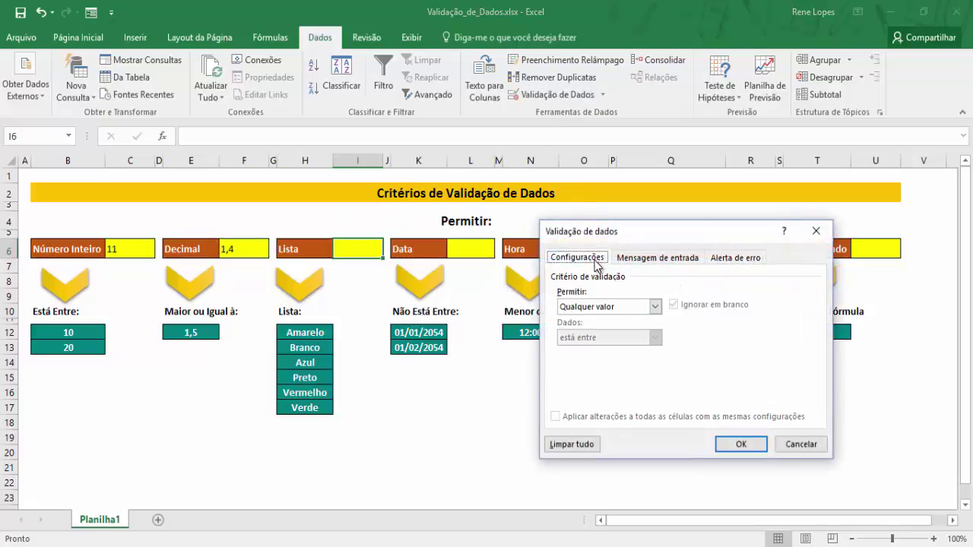
{"action": "left_click", "coordinate": [608, 309]}
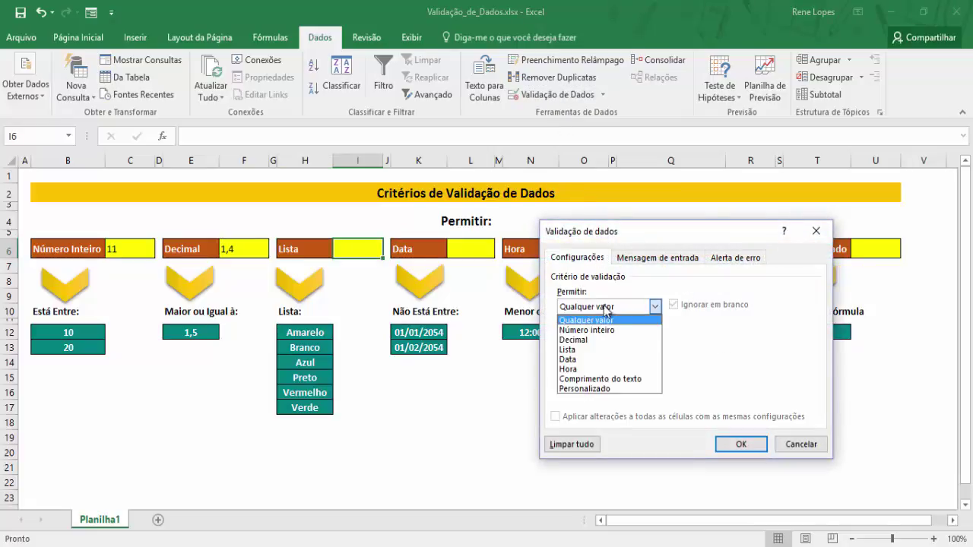
{"action": "left_click", "coordinate": [587, 351]}
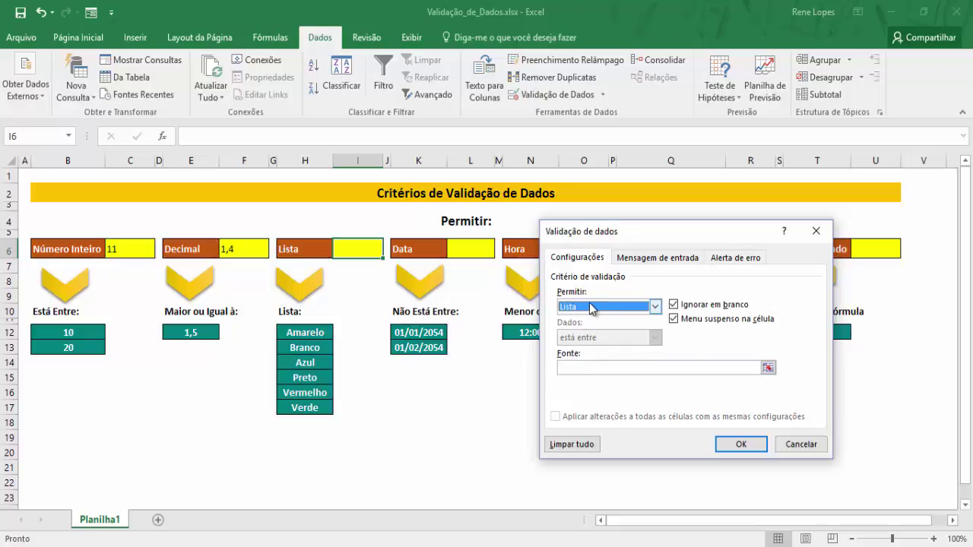
{"action": "left_click", "coordinate": [676, 306]}
{"action": "left_click", "coordinate": [675, 305]}
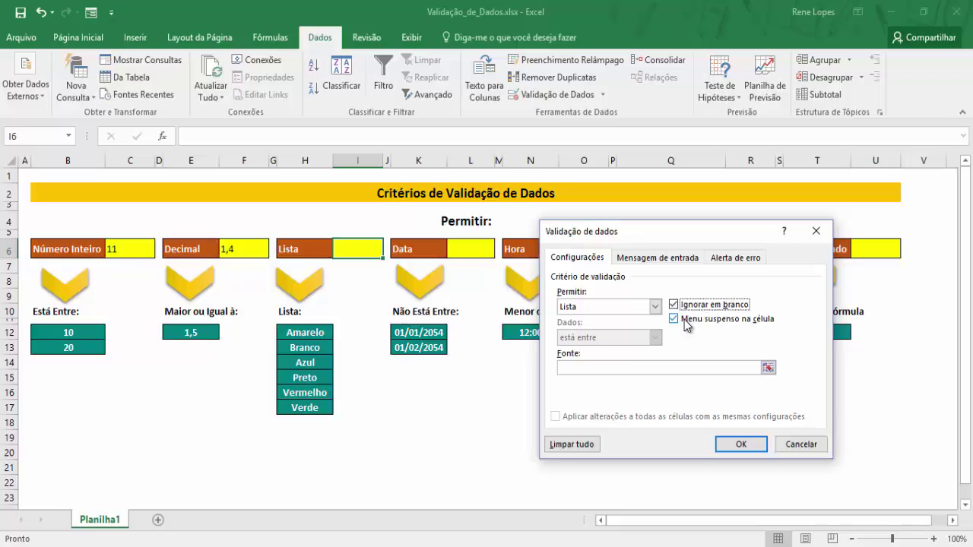
{"action": "left_click", "coordinate": [594, 367]}
{"action": "left_click_drag", "start_coordinate": [297, 332], "coordinate": [314, 400]}
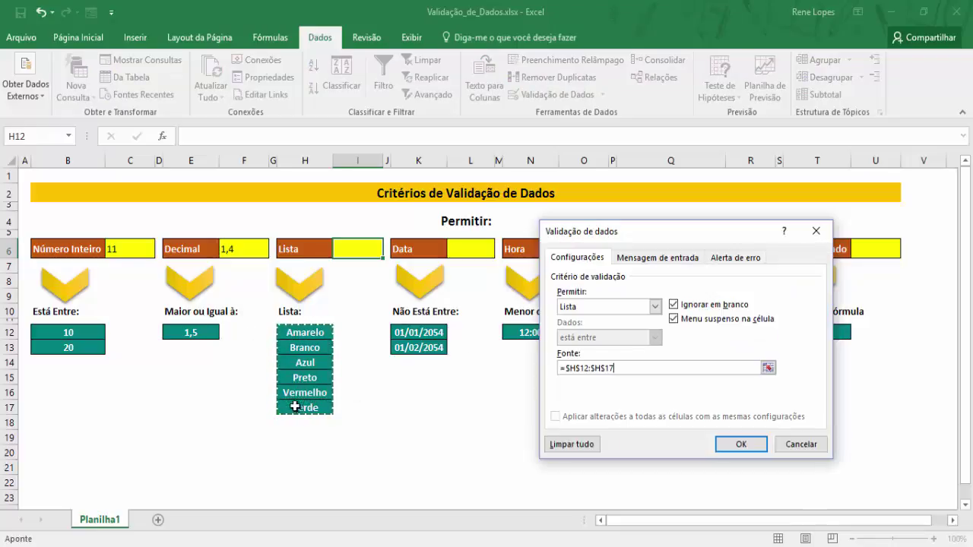
Leave I6's input message blank and set its error alert to the Informações style with the title "Atenção".
{"action": "left_click", "coordinate": [670, 262]}
{"action": "left_click", "coordinate": [607, 327]}
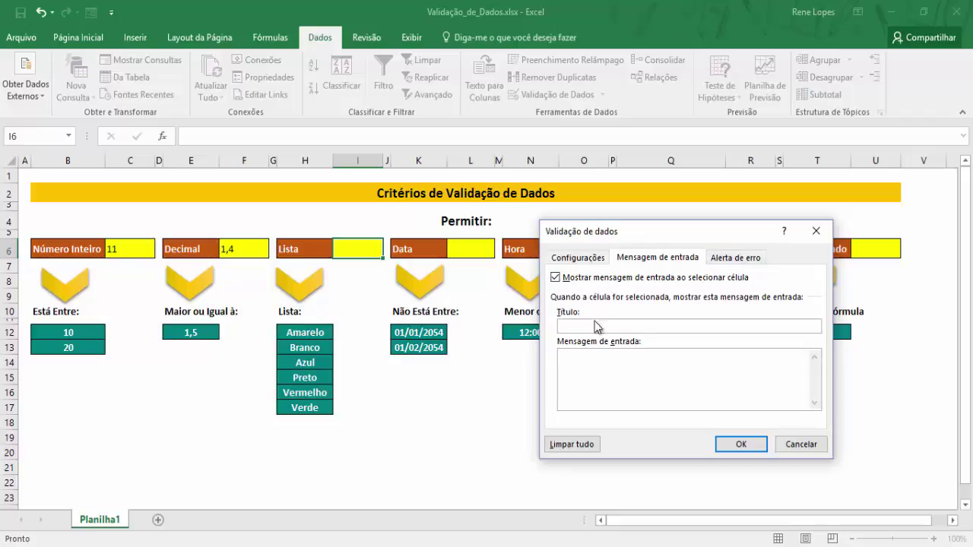
{"action": "left_click", "coordinate": [736, 262]}
{"action": "left_click", "coordinate": [656, 326]}
{"action": "left_click", "coordinate": [604, 360]}
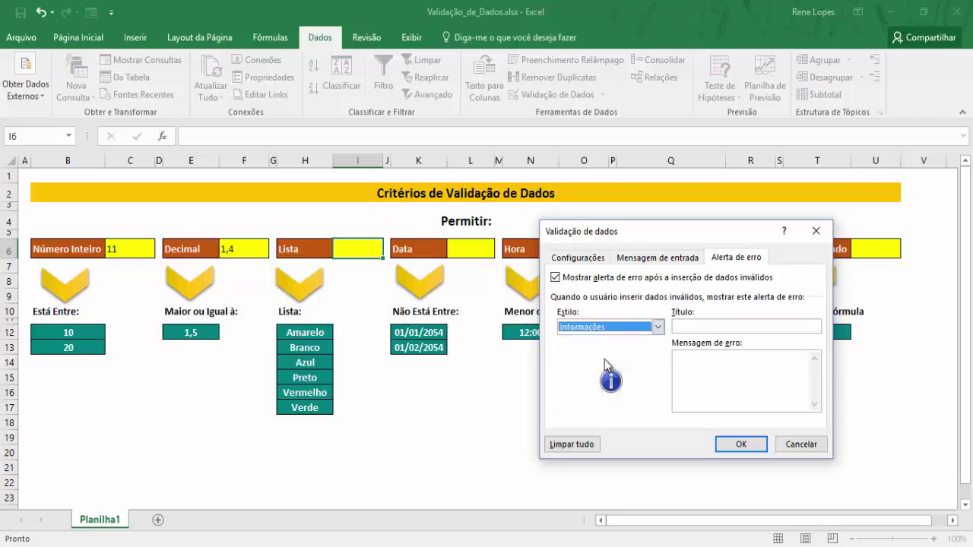
{"action": "left_click", "coordinate": [688, 329]}
{"action": "type", "text": "Atenção"}
Paste the copied sentence as I6's error message and reword its ending to "dos valores da lista. Favor".
{"action": "left_click", "coordinate": [706, 366]}
{"action": "key", "text": "ctrl+v"}
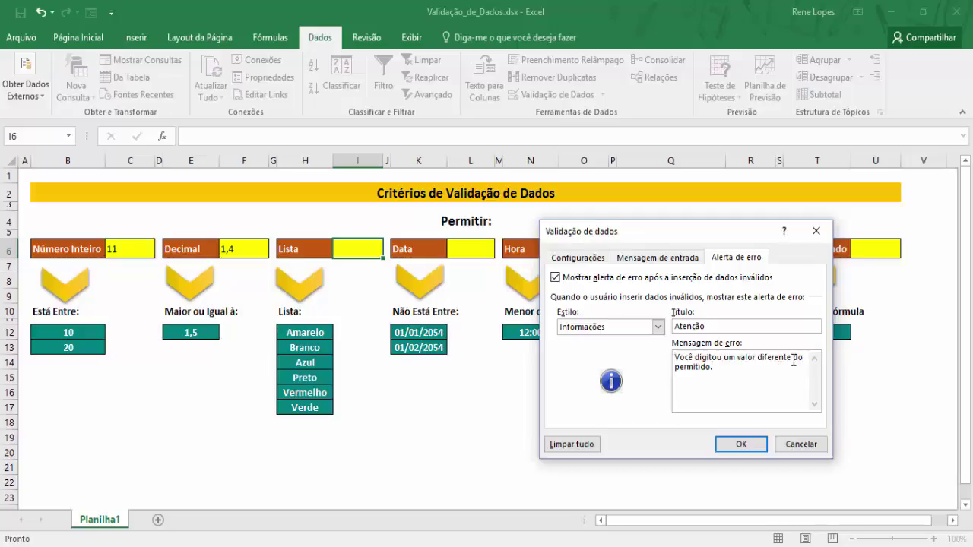
{"action": "left_click_drag", "start_coordinate": [803, 357], "coordinate": [806, 370]}
{"action": "key", "text": "BackSpace"}
{"action": "type", "text": "s valores da lista. Favor"}
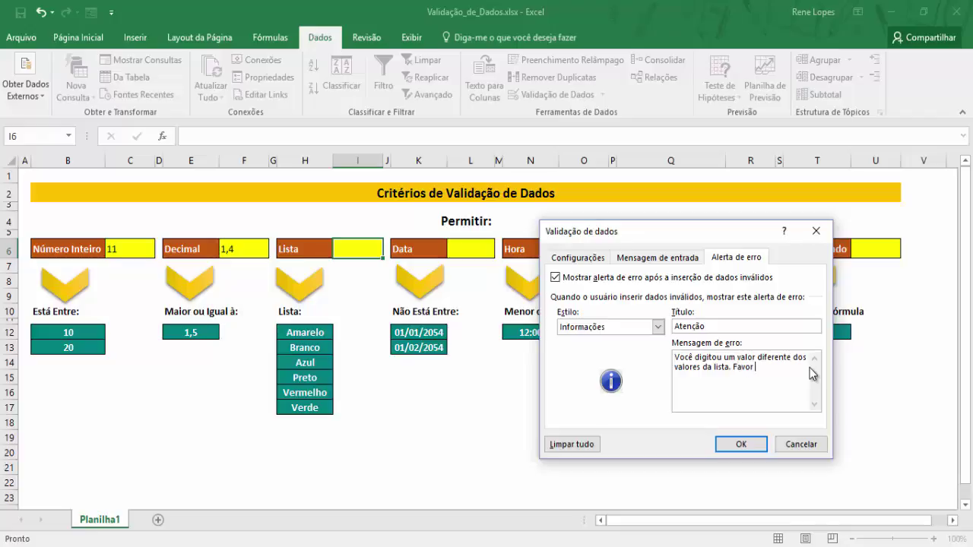
Complete I6's error message with "escolher entre as cores presentes na lista." and apply the validation settings.
{"action": "type", "text": " escolher un"}
{"action": "key", "text": "BackSpace"}
{"action": "key", "text": "BackSpace"}
{"action": "type", "text": "ent"}
{"action": "type", "text": "tre"}
{"action": "type", "text": " as core"}
{"action": "type", "text": "s d"}
{"action": "key", "text": "BackSpace"}
{"action": "type", "text": "presentes na lista."}
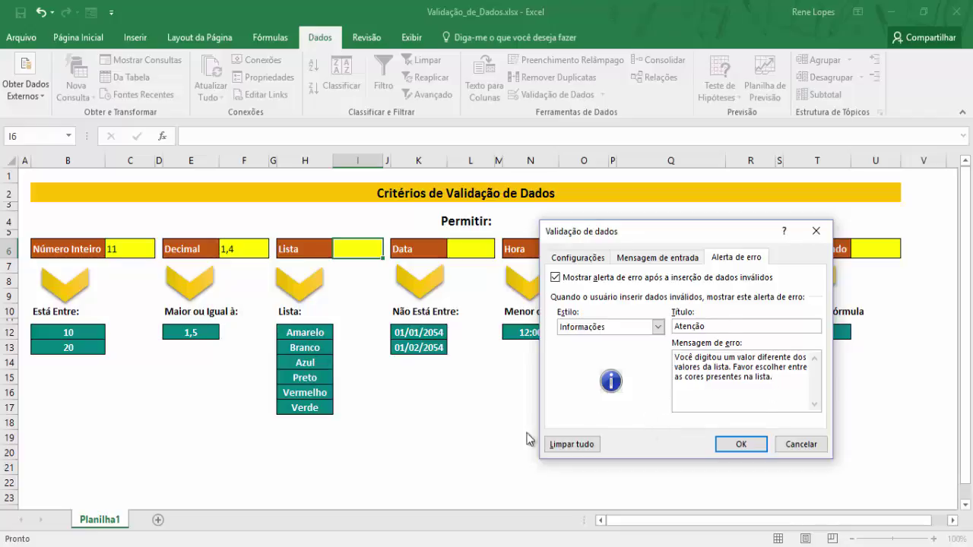
{"action": "left_click", "coordinate": [745, 449]}
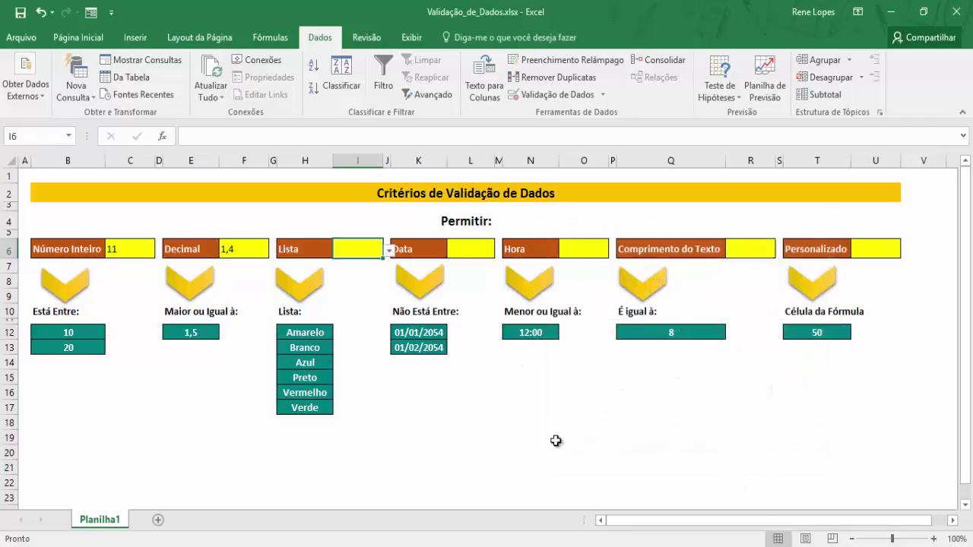
Test the color list in cell I6 by choosing Azul, Branco, Vermelho and finally Amarelo, keeping the cell selected.
{"action": "left_click", "coordinate": [388, 253]}
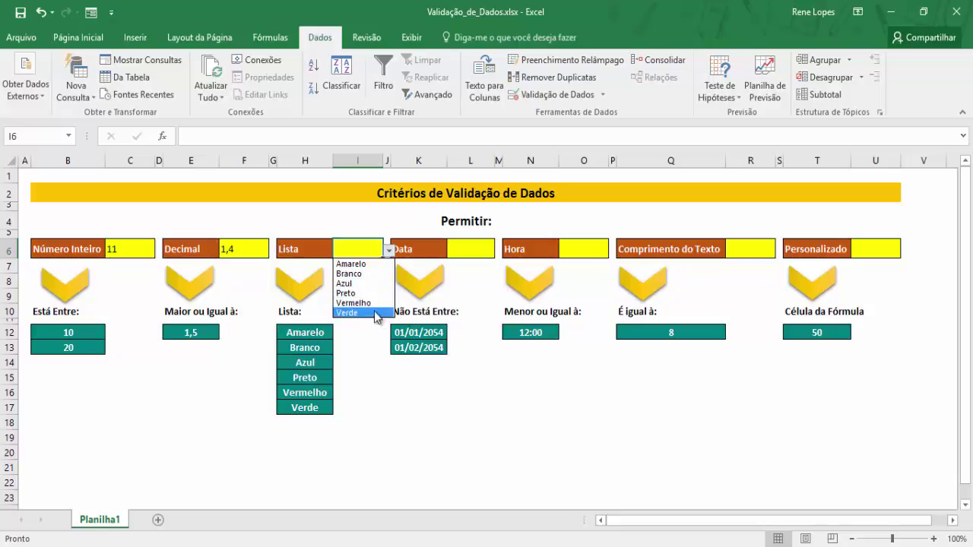
{"action": "left_click", "coordinate": [353, 283]}
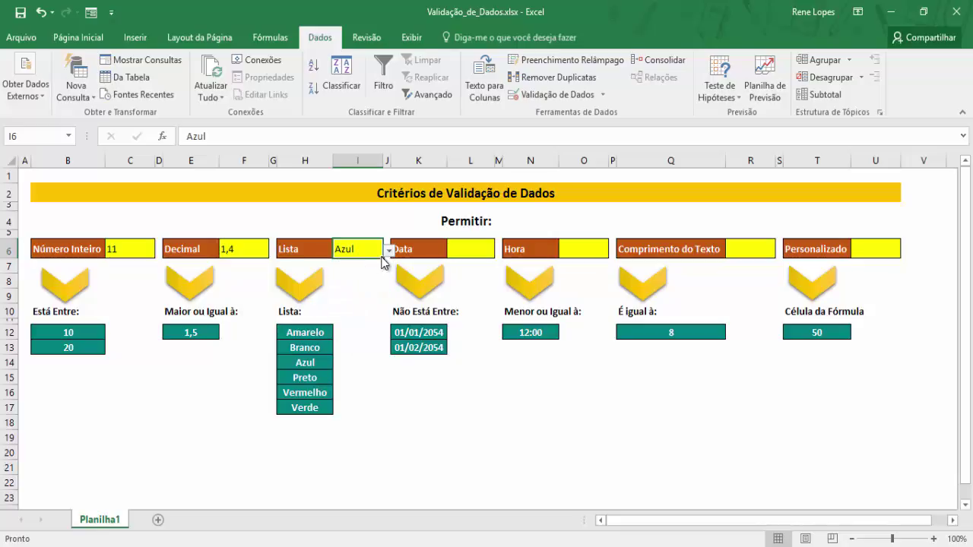
{"action": "left_click", "coordinate": [389, 254]}
{"action": "left_click", "coordinate": [373, 274]}
{"action": "left_click", "coordinate": [388, 254]}
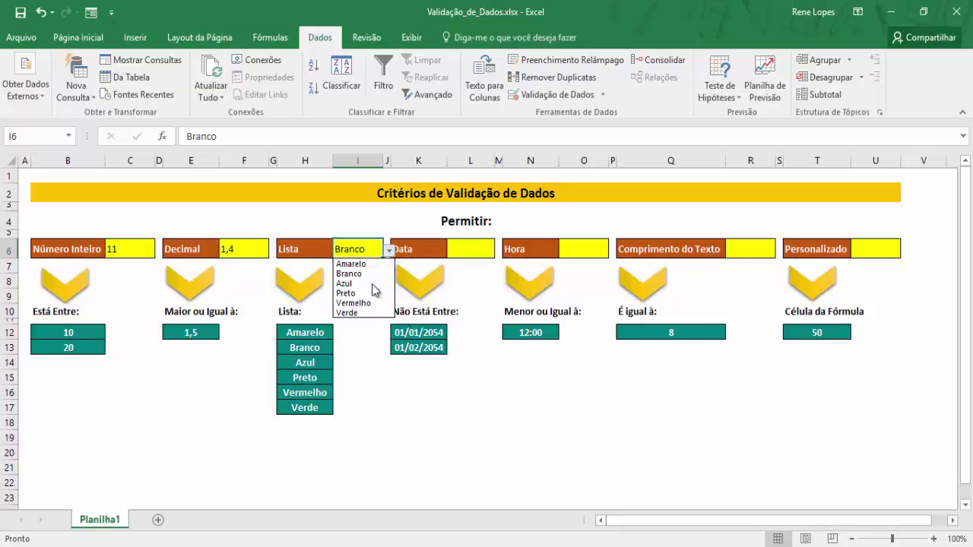
{"action": "left_click", "coordinate": [369, 302]}
{"action": "left_click", "coordinate": [389, 254]}
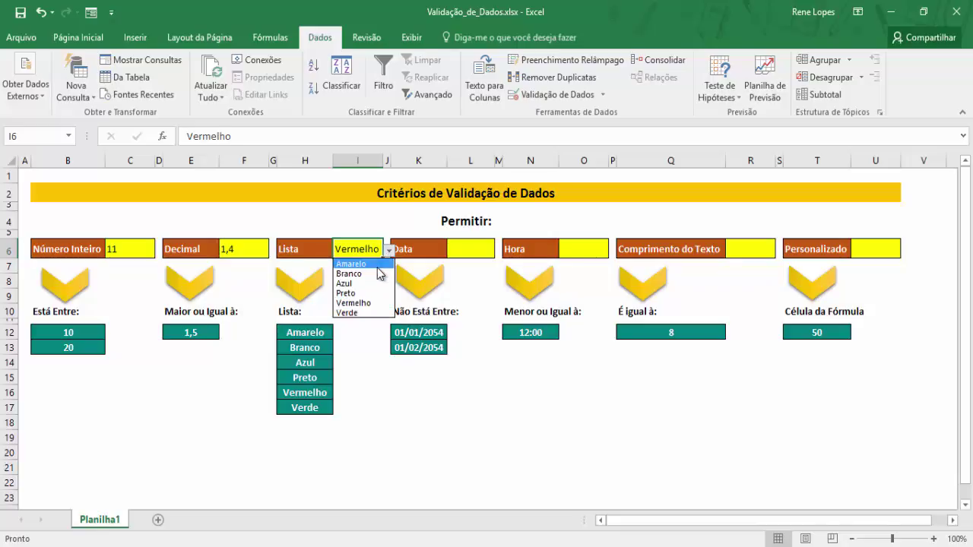
{"action": "left_click", "coordinate": [375, 264]}
{"action": "left_click", "coordinate": [347, 222]}
{"action": "left_click", "coordinate": [348, 251]}
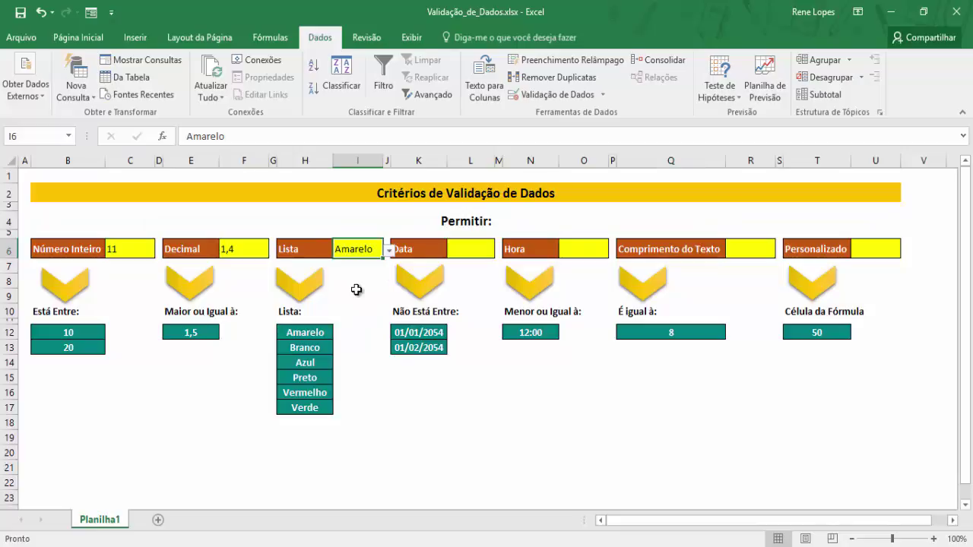
{"action": "type", "text": "hsjd"}
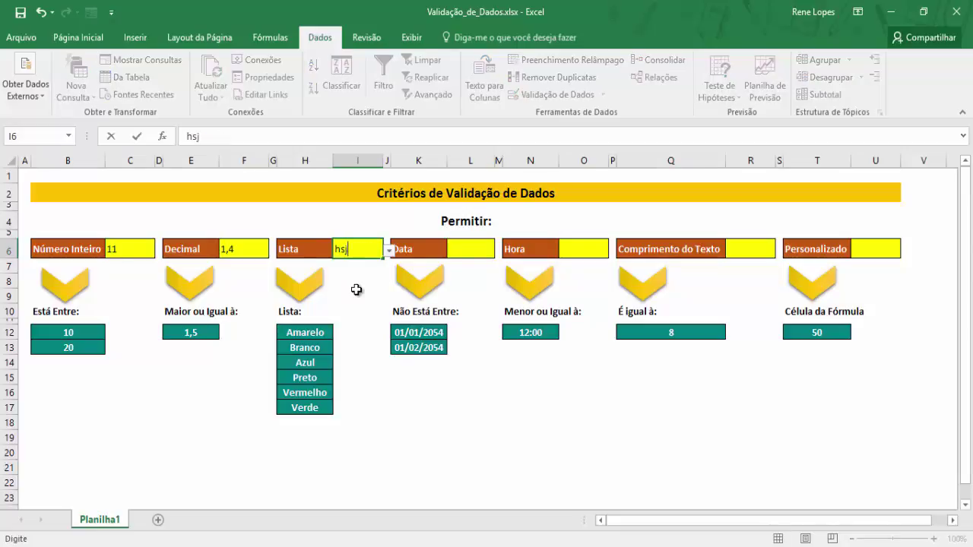
{"action": "key", "text": "BackSpace"}
{"action": "key", "text": "BackSpace"}
{"action": "key", "text": "BackSpace"}
{"action": "key", "text": "BackSpace"}
Enter the unlisted color "Roxo" in I6 and accept it through the Atenção alert, moving the alert clear of the cell.
{"action": "type", "text": "Roxo"}
{"action": "key", "text": "Return"}
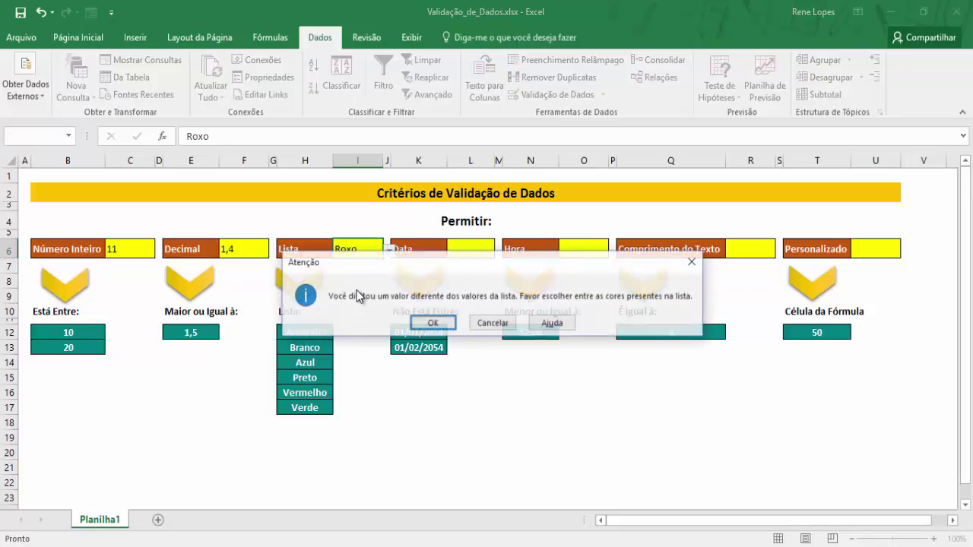
{"action": "left_click_drag", "start_coordinate": [460, 269], "coordinate": [480, 317]}
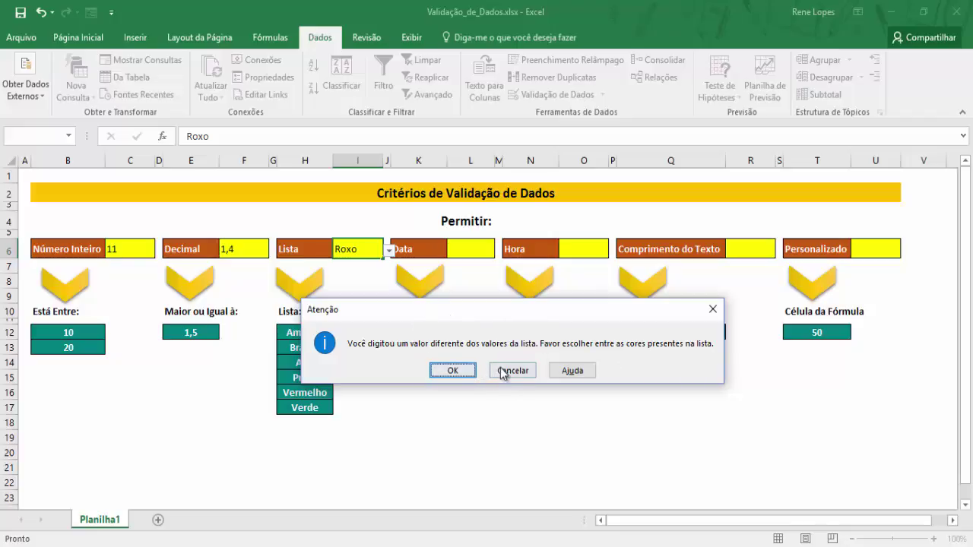
{"action": "left_click", "coordinate": [452, 371]}
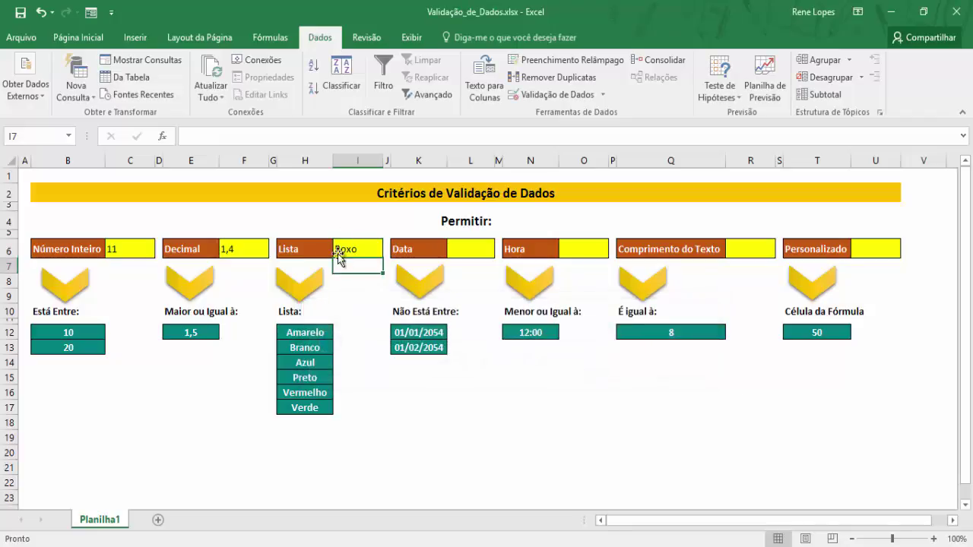